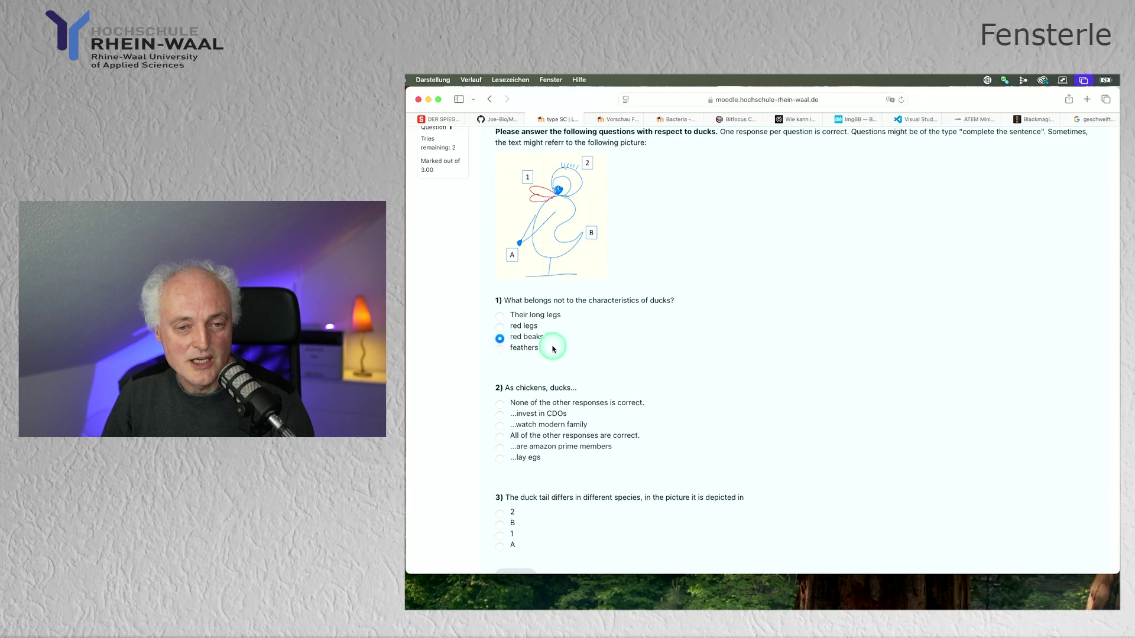
# Answer the first duck question with "Their long legs" and the second with "...lay egs".
pyautogui.scroll(-1, 554, 350)
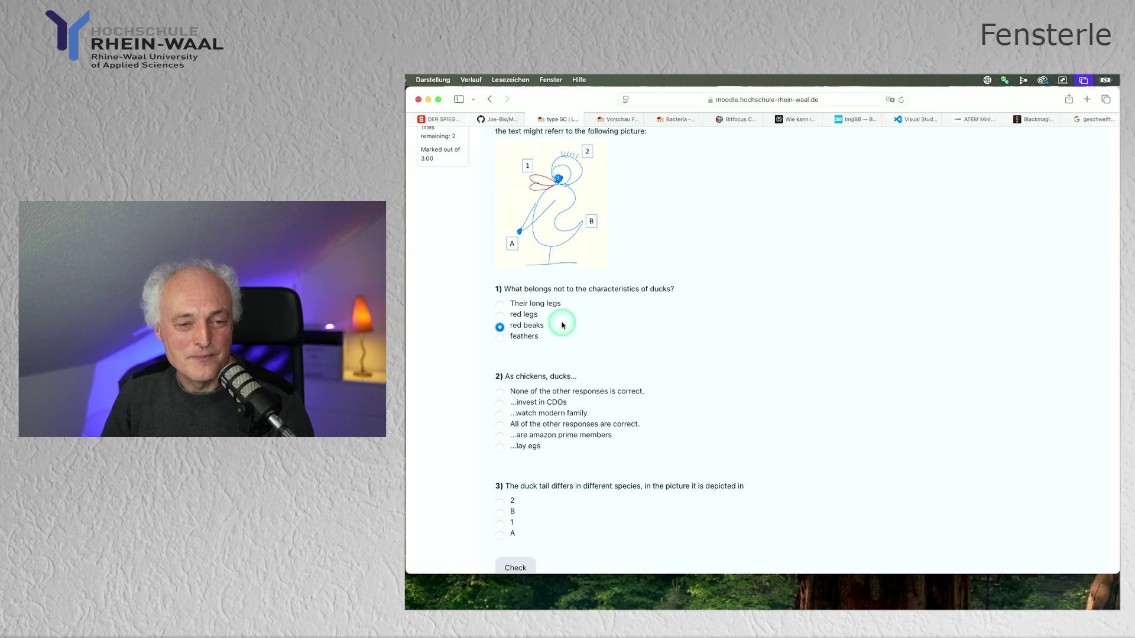
pyautogui.click(500, 306)
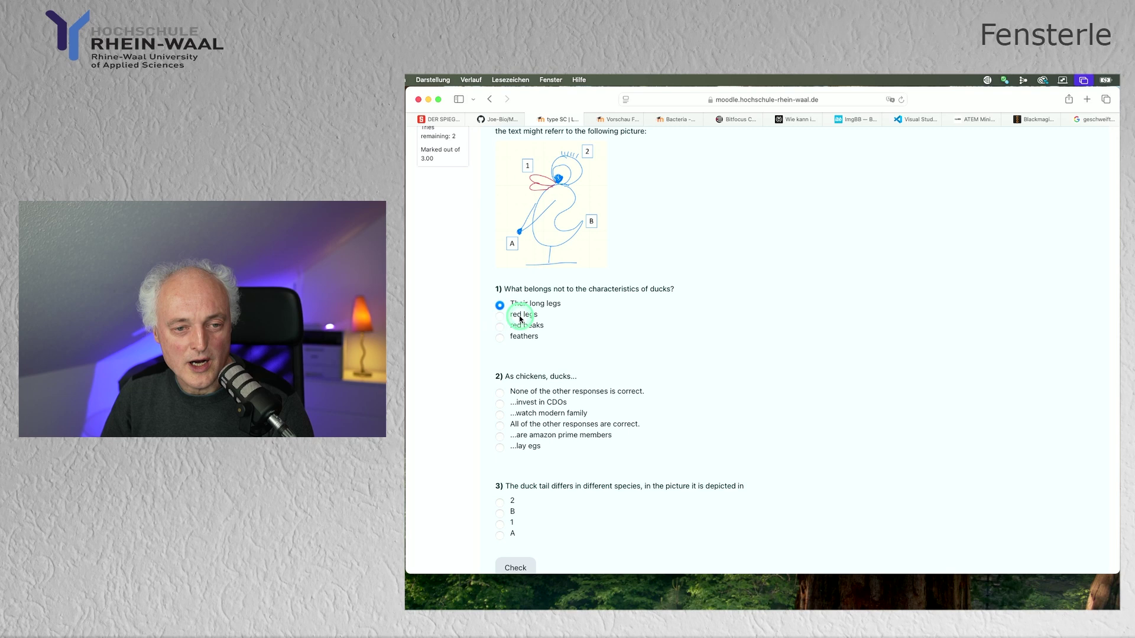
pyautogui.scroll(-2, 579, 354)
pyautogui.scroll(-3, 579, 356)
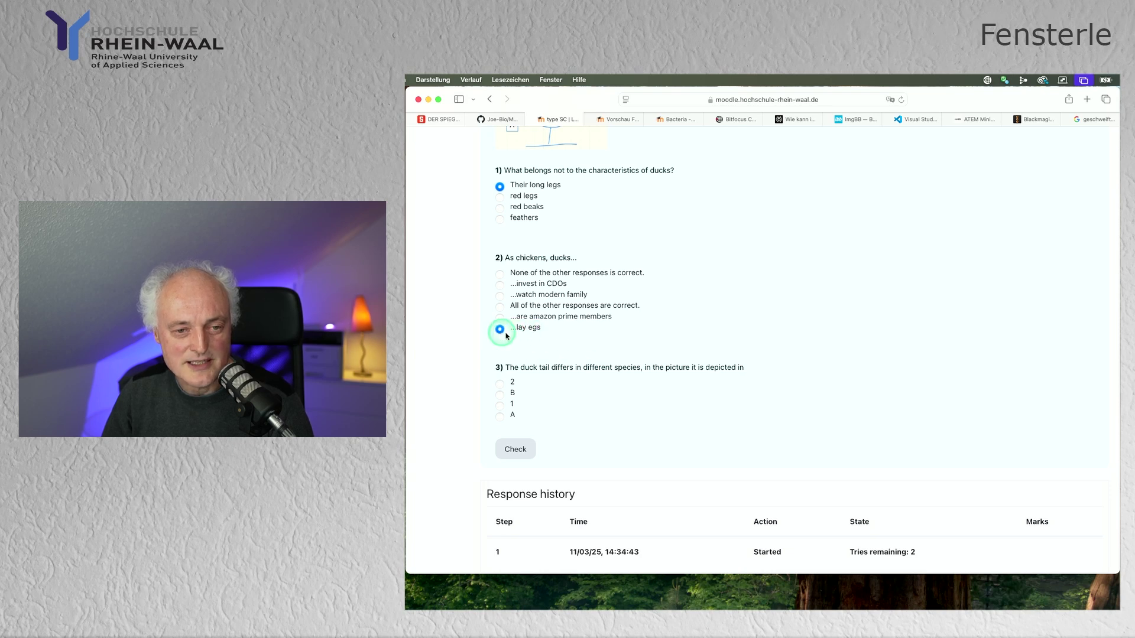
# Answer the third question about the duck tail with "B" and check all the responses.
pyautogui.scroll(-1, 572, 351)
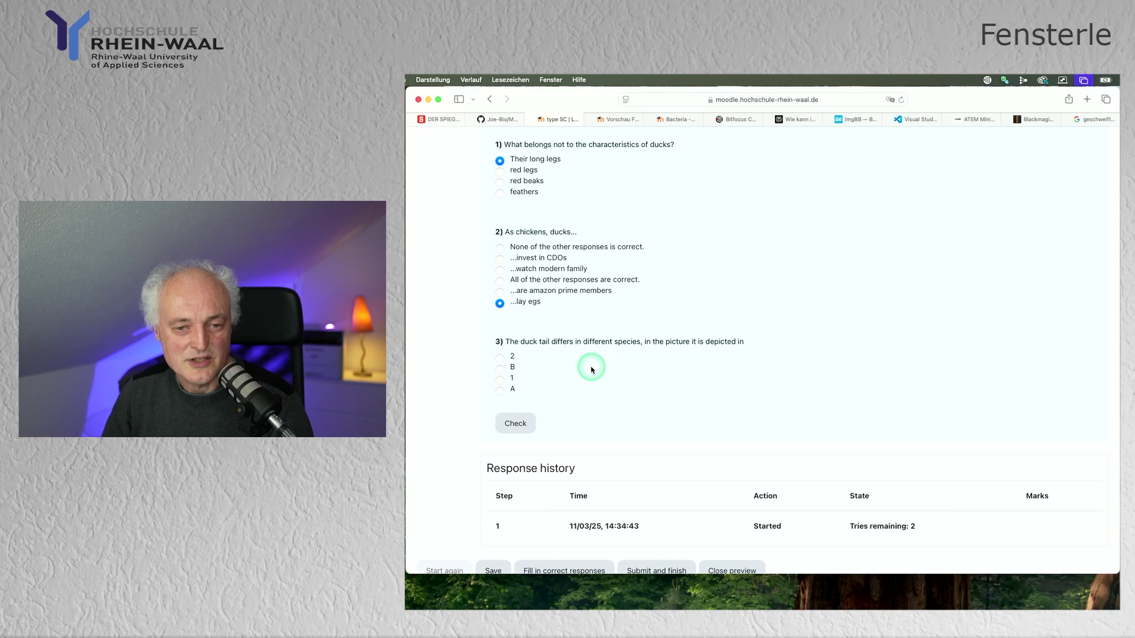
pyautogui.scroll(5, 591, 369)
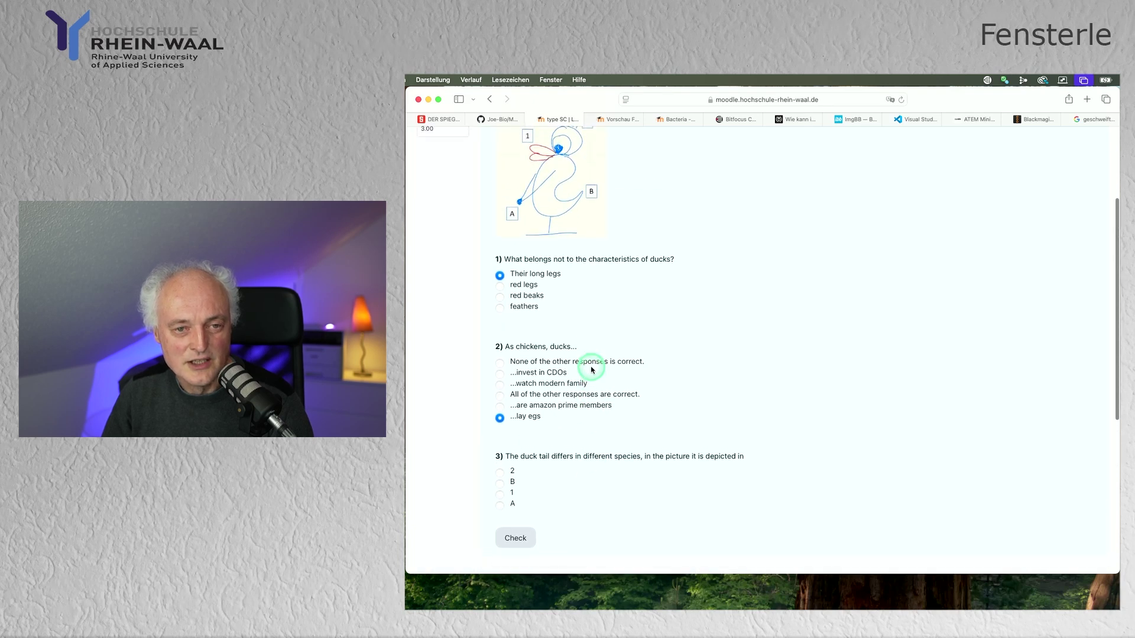
pyautogui.scroll(-3, 591, 369)
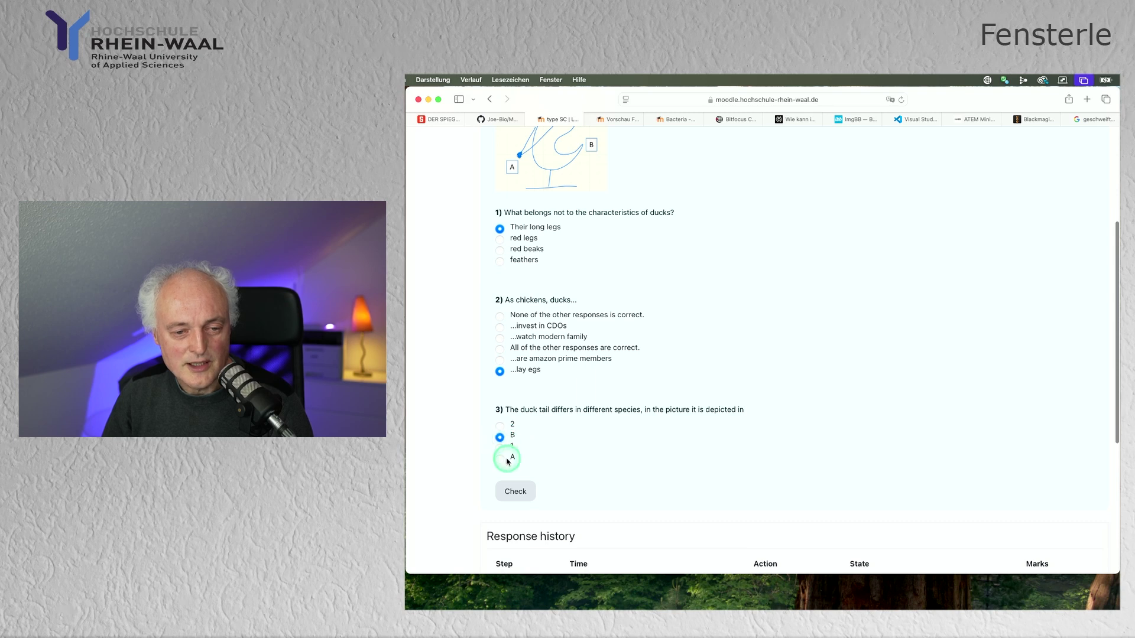
pyautogui.click(515, 489)
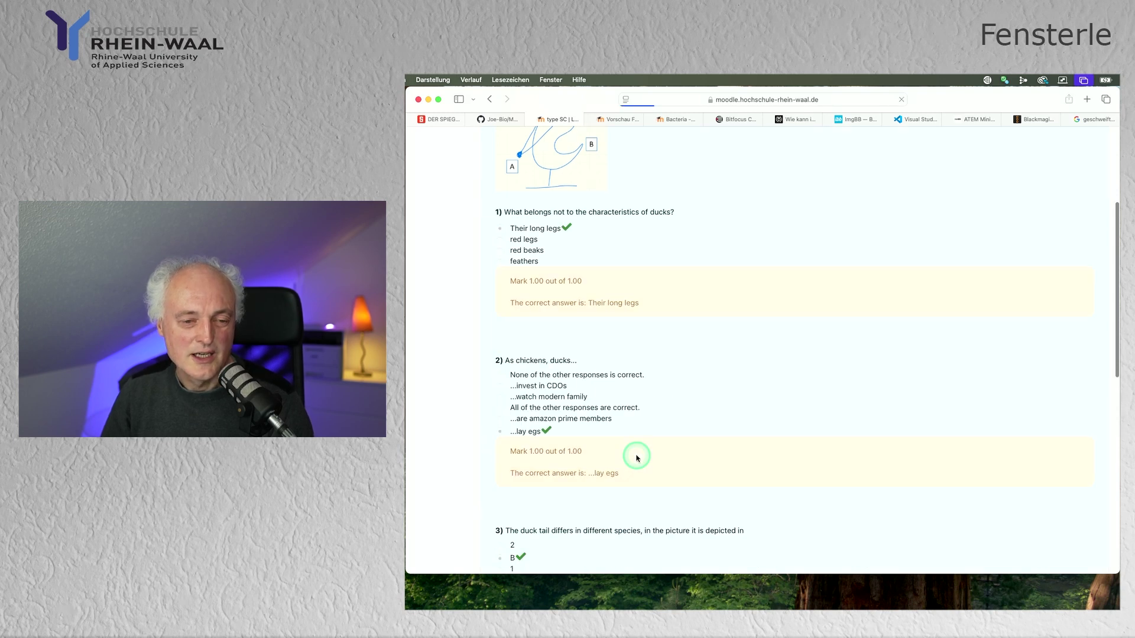
pyautogui.scroll(-2, 672, 450)
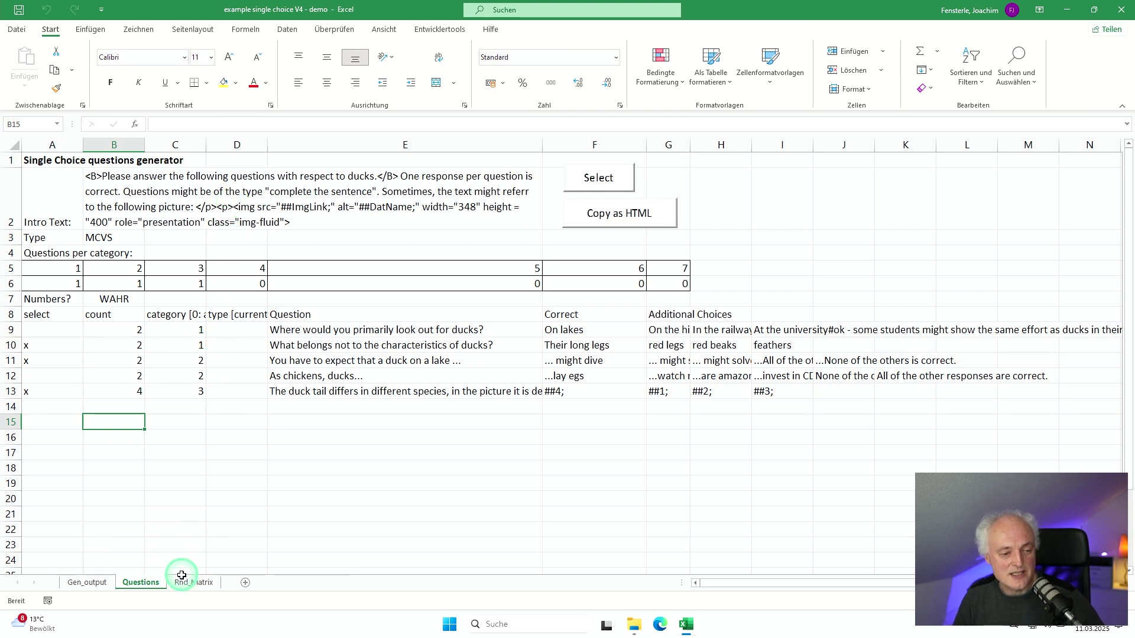
# Examine the duck image links and the generic labels beneath them on the Rnd_Matrix sheet.
pyautogui.click(182, 578)
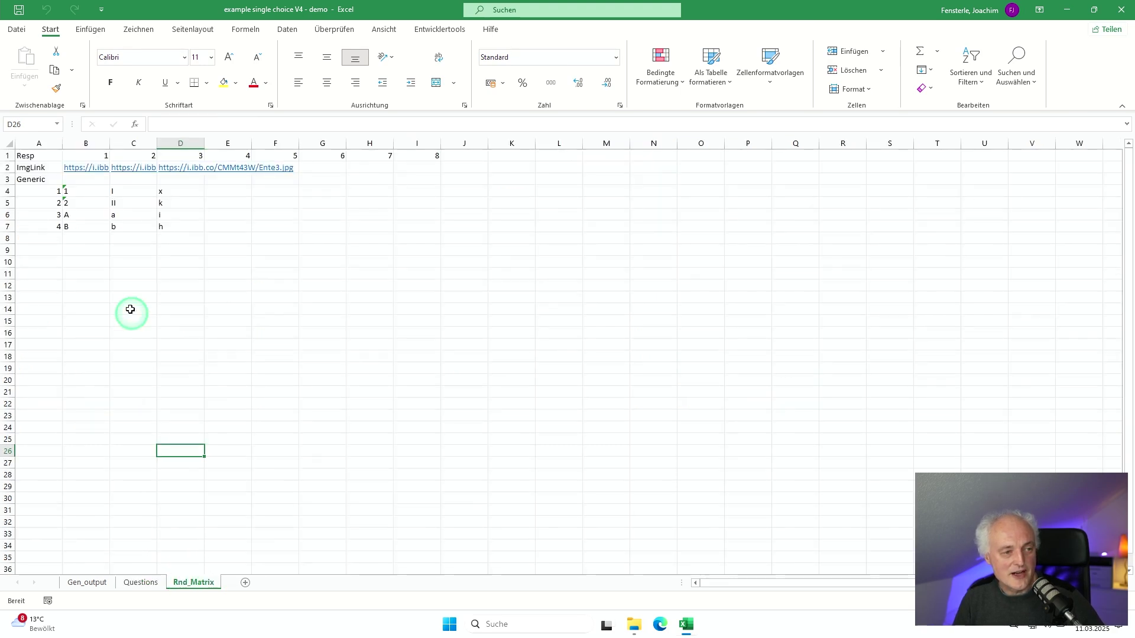
pyautogui.click(80, 187)
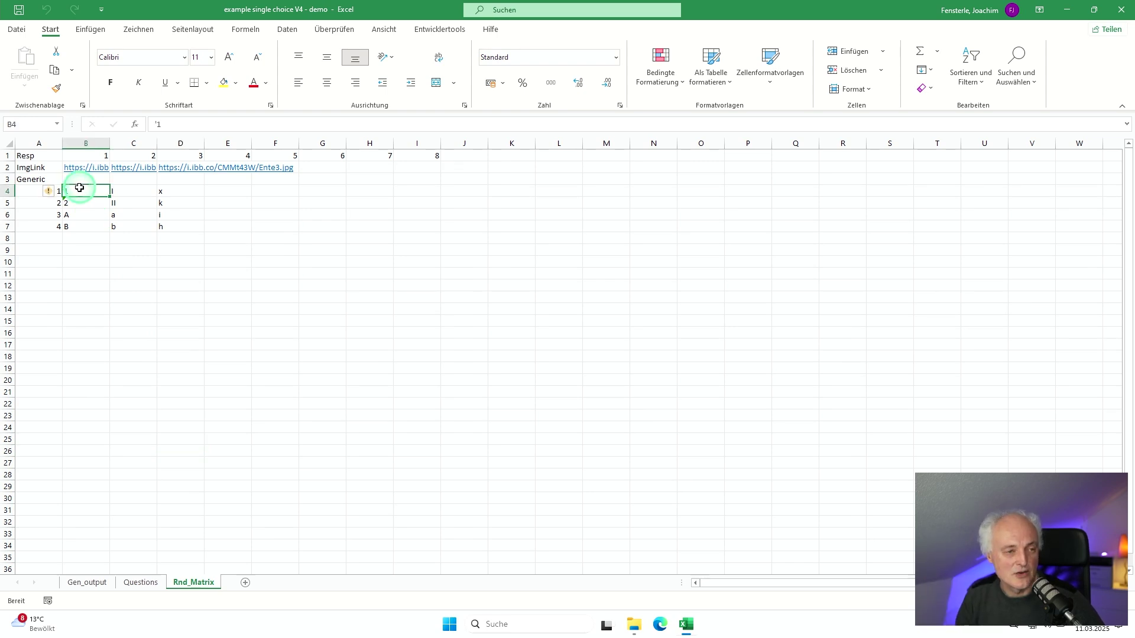
pyautogui.press('Up')
pyautogui.press('Up')
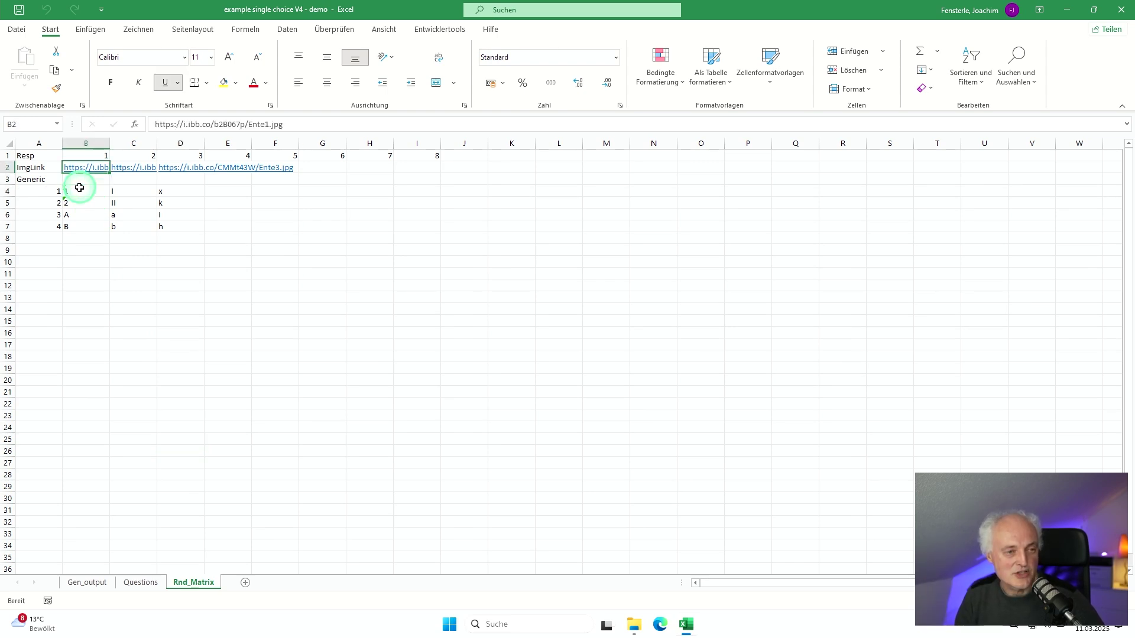
pyautogui.press('Right')
pyautogui.press('Right')
pyautogui.press('Left')
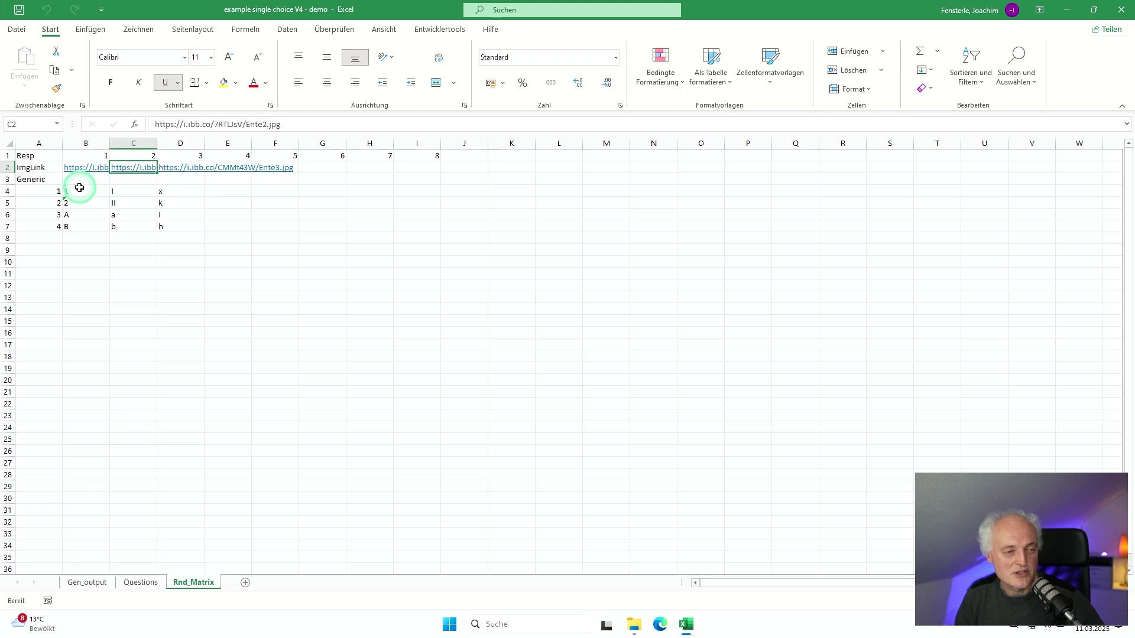
pyautogui.press('Left')
pyautogui.press('Down')
pyautogui.press('Down')
pyautogui.press('Down')
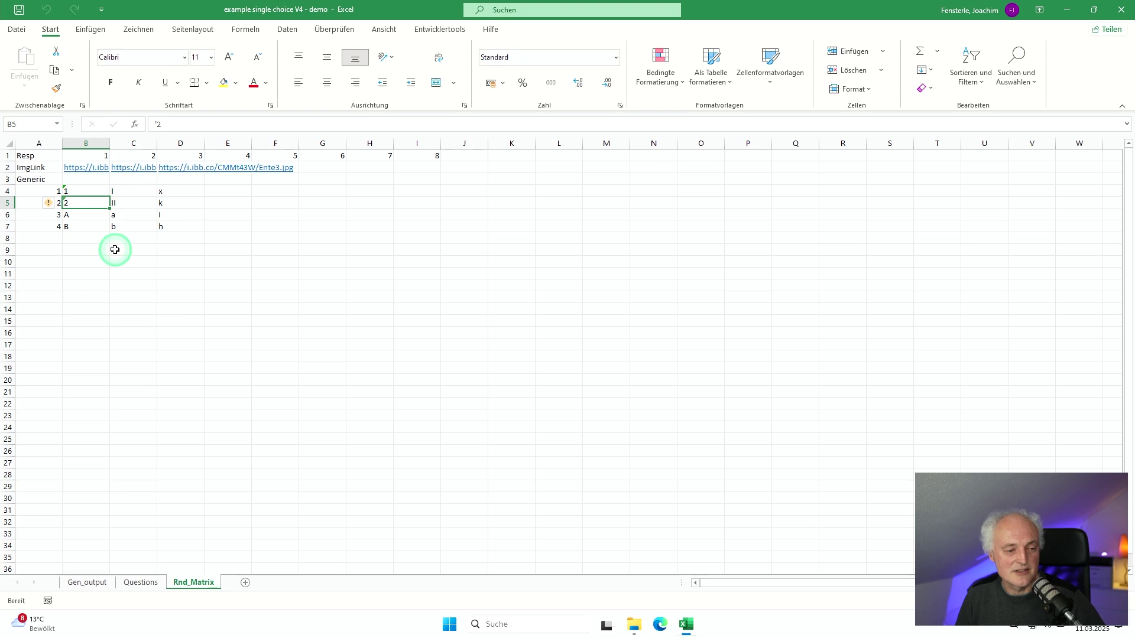
# On the Questions sheet, examine the first question's text, correct answer and additional choices in row 9.
pyautogui.click(140, 581)
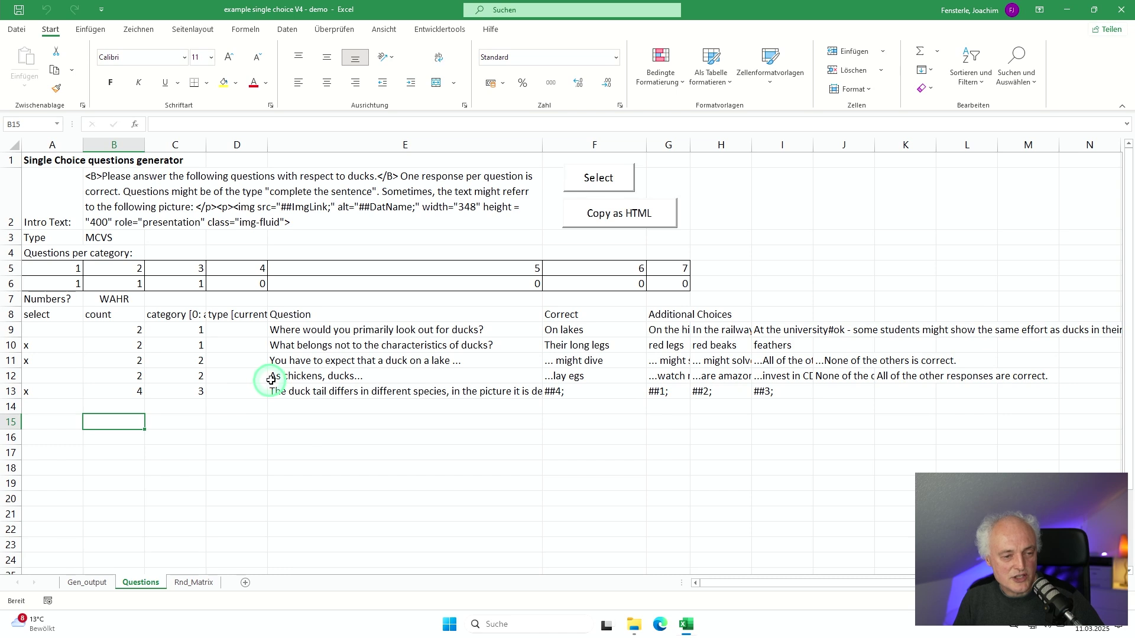
pyautogui.click(283, 330)
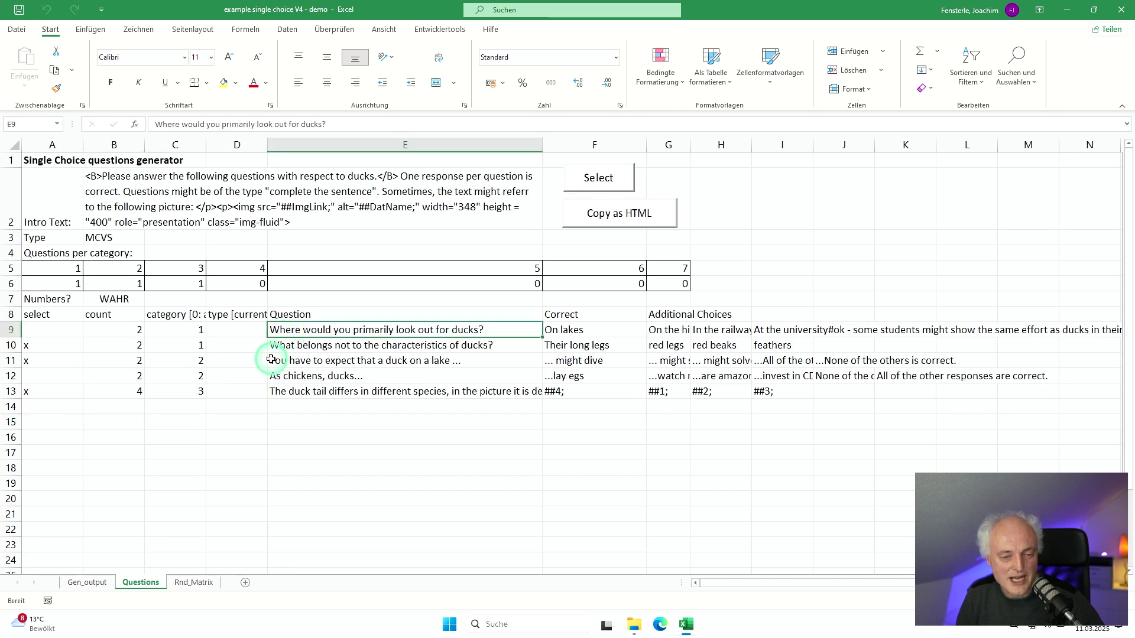
pyautogui.press('Right')
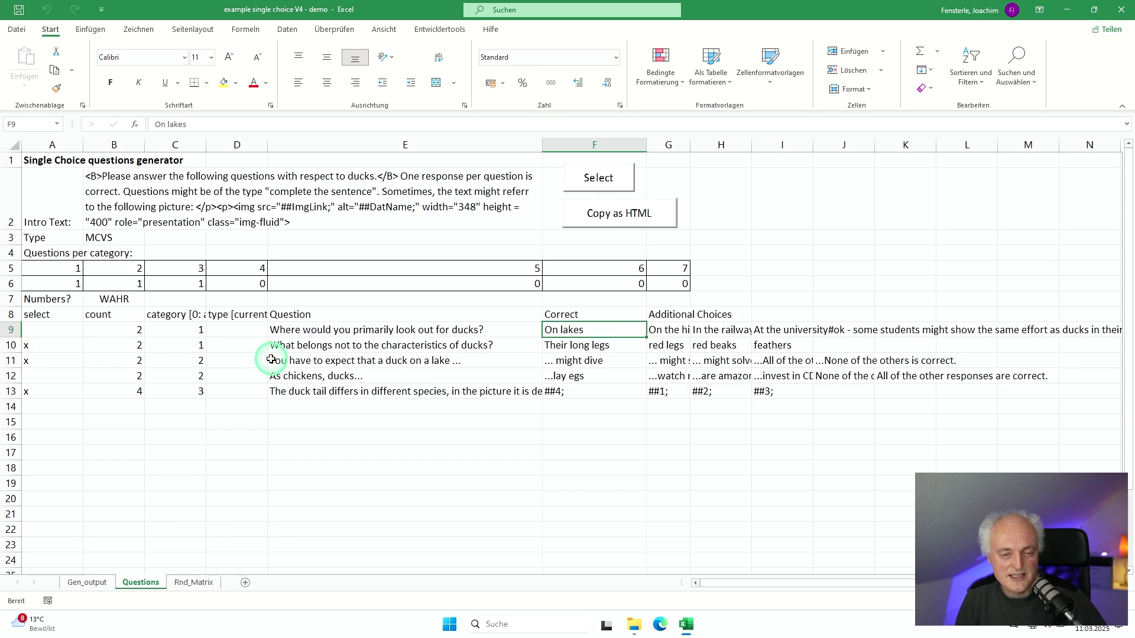
pyautogui.press('Right')
pyautogui.press('Right')
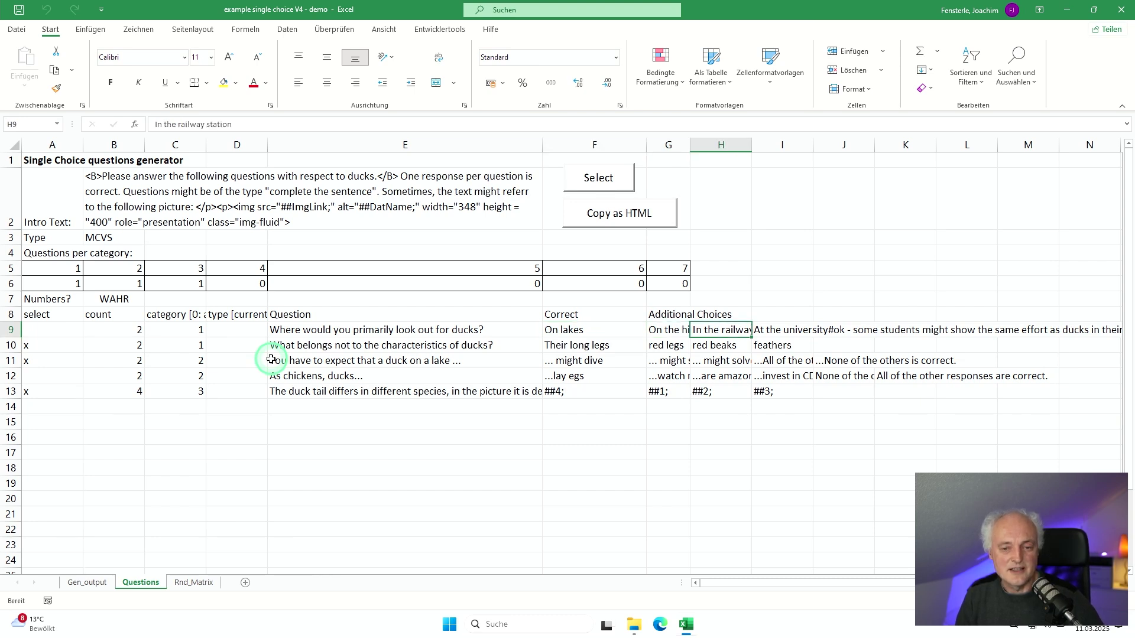
pyautogui.press('Right')
pyautogui.press('Left')
pyautogui.press('Left')
pyautogui.press('Right')
pyautogui.press('Right')
pyautogui.press('Right')
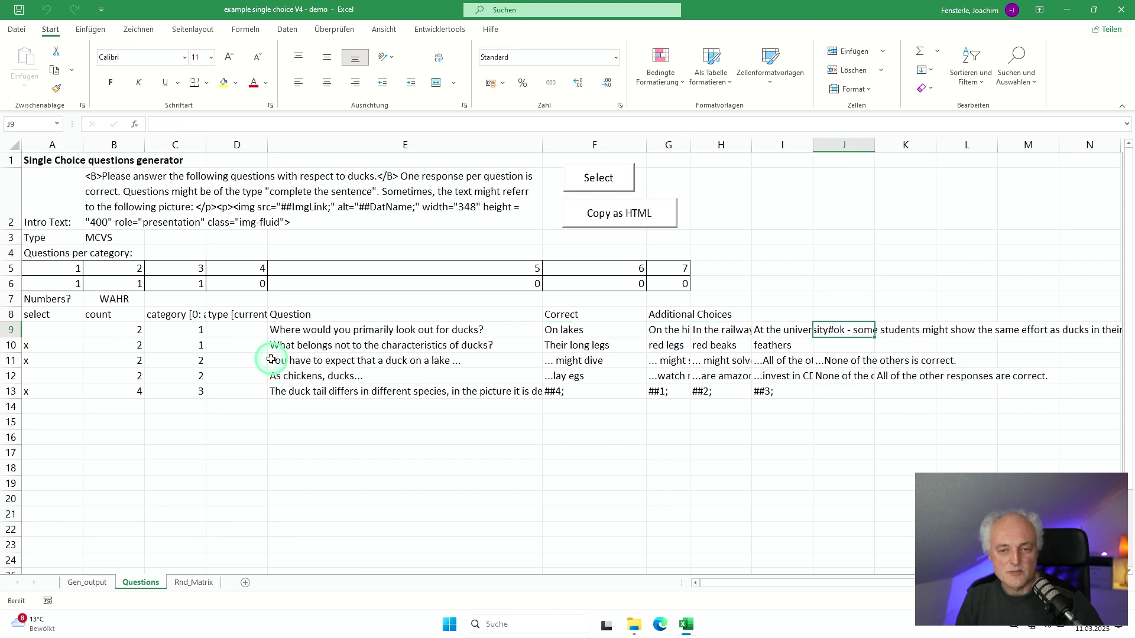
pyautogui.press('Left')
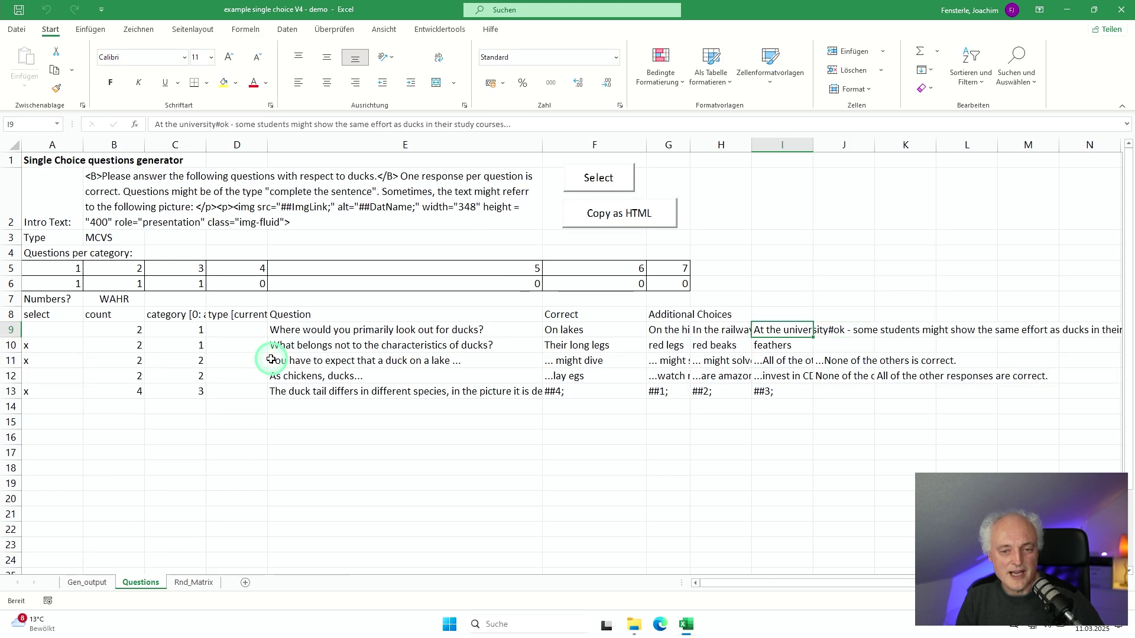
pyautogui.press('Left')
pyautogui.press('Right')
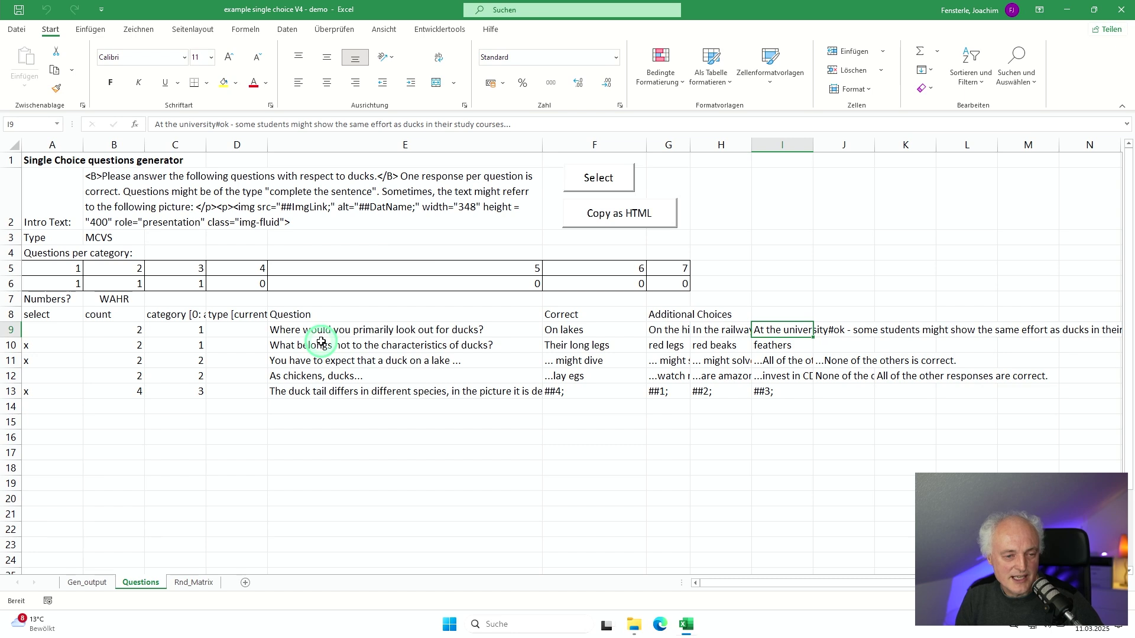
# Examine the duck tail question in row 13 with its ##4; placeholder and look up the matching generic labels on the Rnd_Matrix sheet.
pyautogui.press('Down')
pyautogui.press('Left')
pyautogui.press('Left')
pyautogui.press('Left')
pyautogui.press('Left')
pyautogui.press('Down')
pyautogui.press('Down')
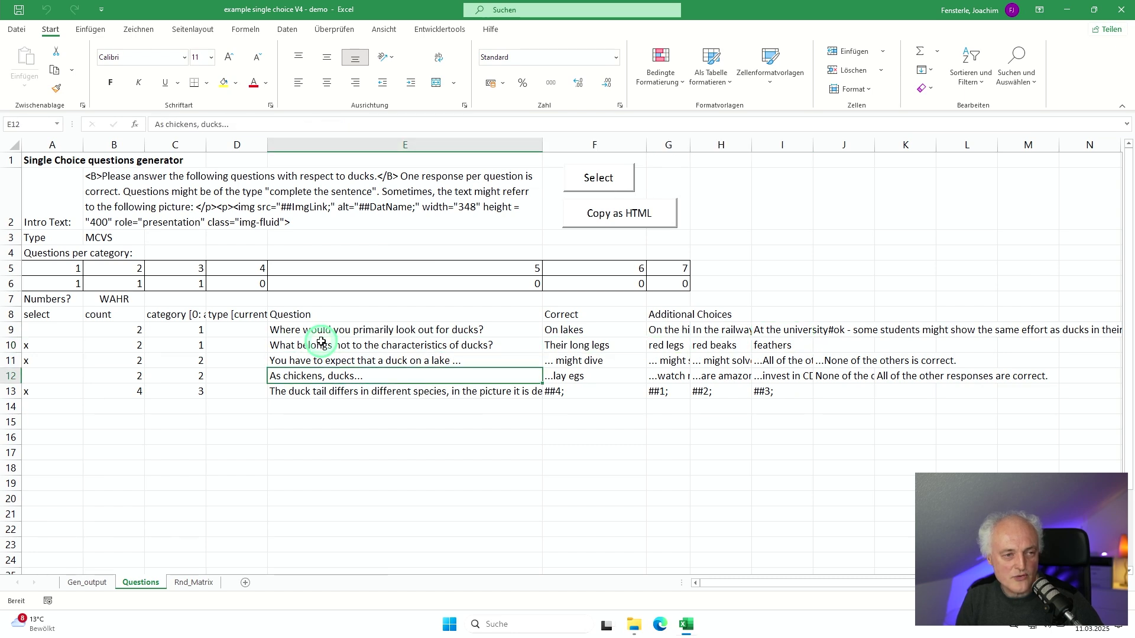
pyautogui.press('Down')
pyautogui.press('Right')
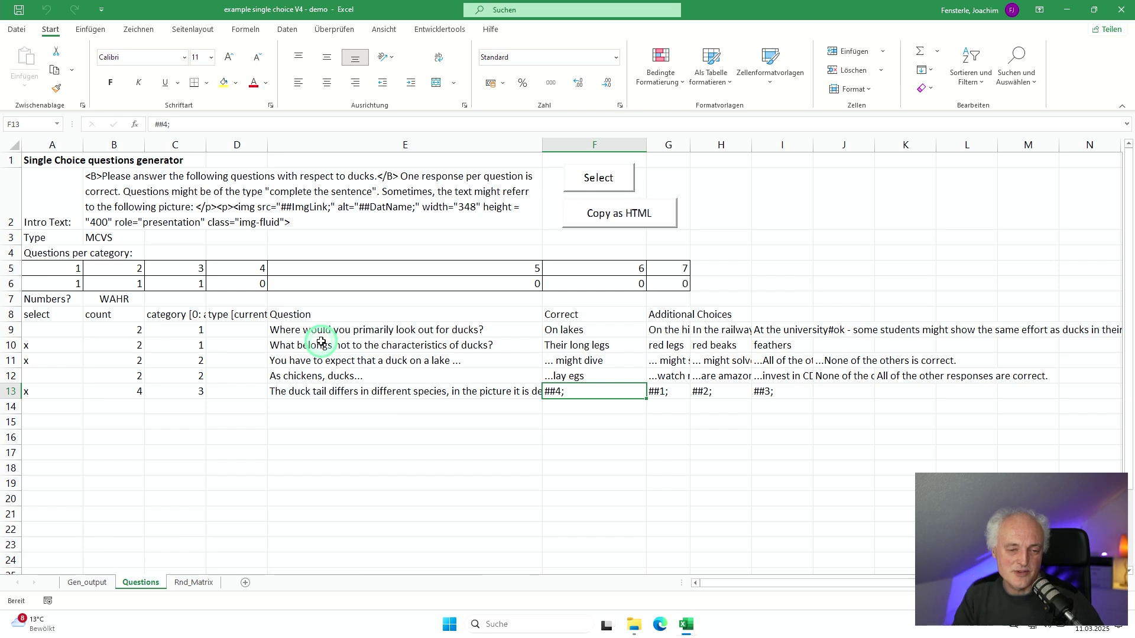
pyautogui.press('Left')
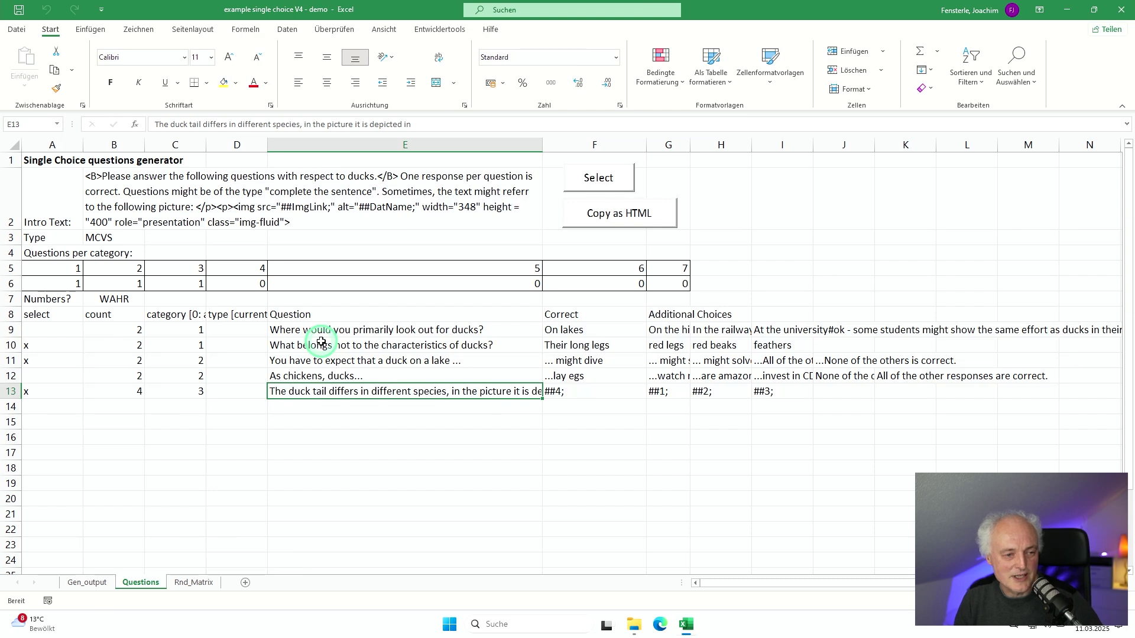
pyautogui.press('Right')
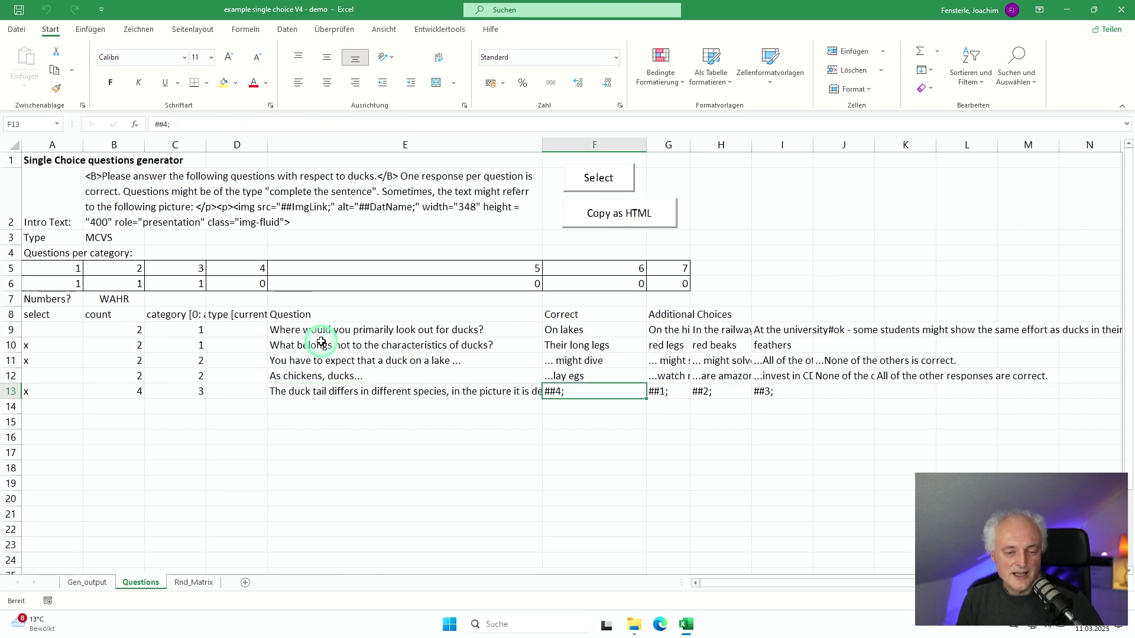
pyautogui.click(196, 577)
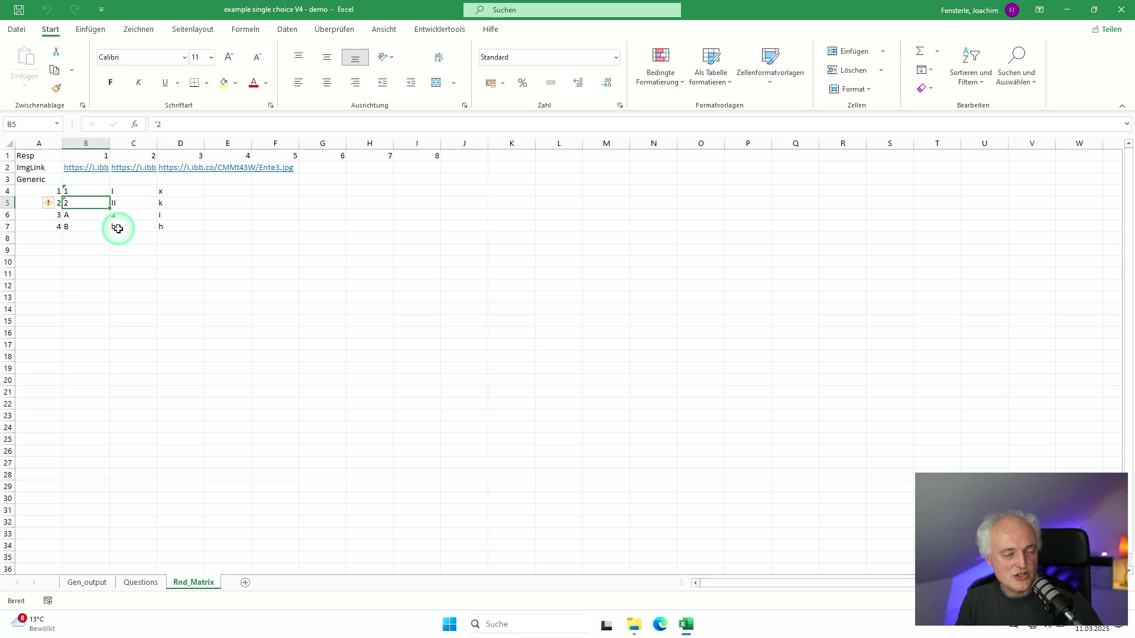
pyautogui.click(166, 228)
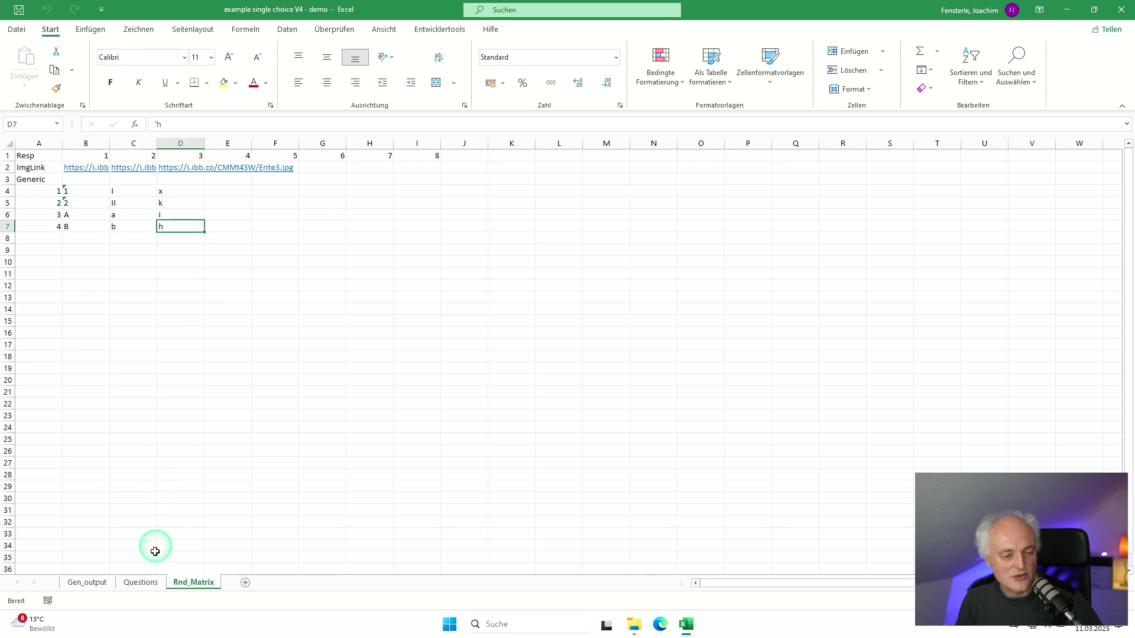
pyautogui.click(142, 581)
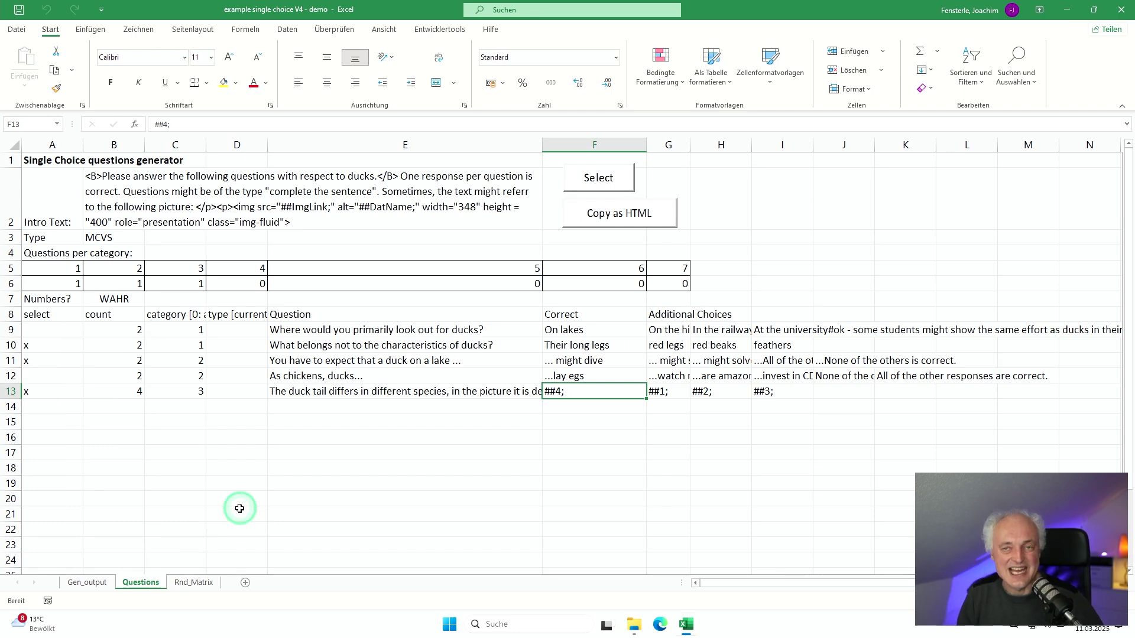
# Examine the correct answer and the additional choices of the "As chickens, ducks..." question in row 12.
pyautogui.press('Left')
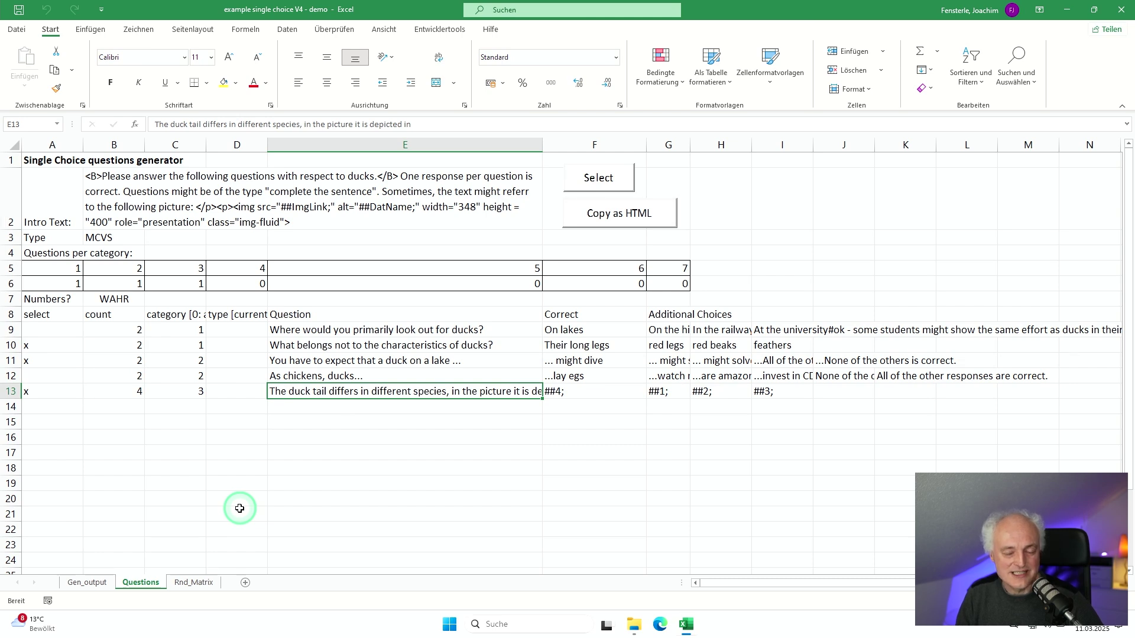
pyautogui.press('Up')
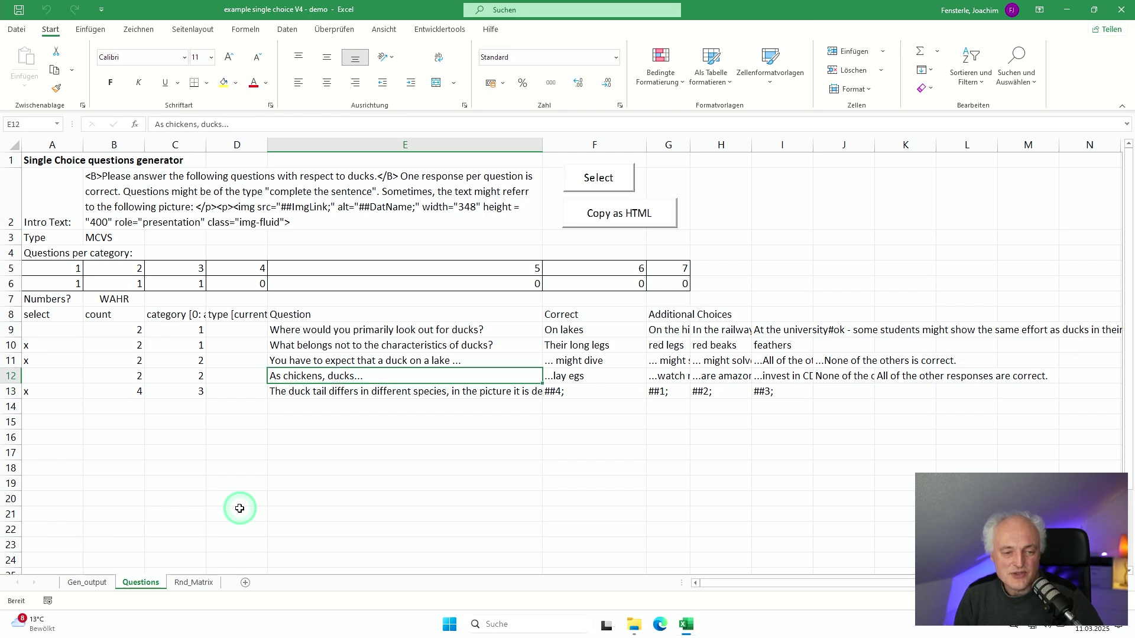
pyautogui.press('Right')
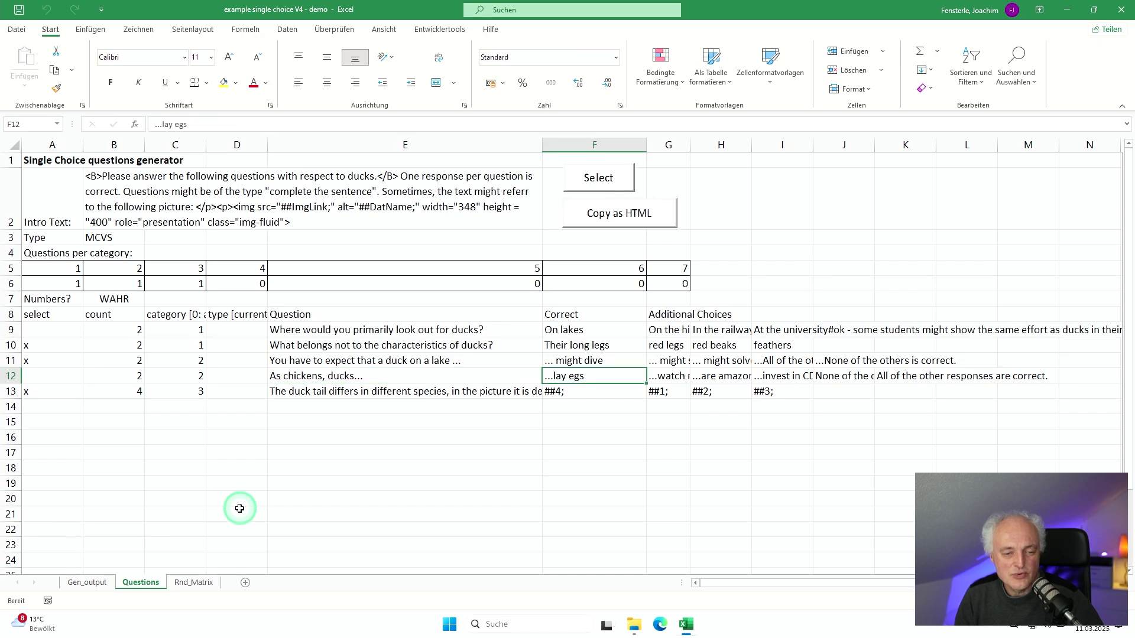
pyautogui.press('Right')
pyautogui.press('Right')
pyautogui.press('Right')
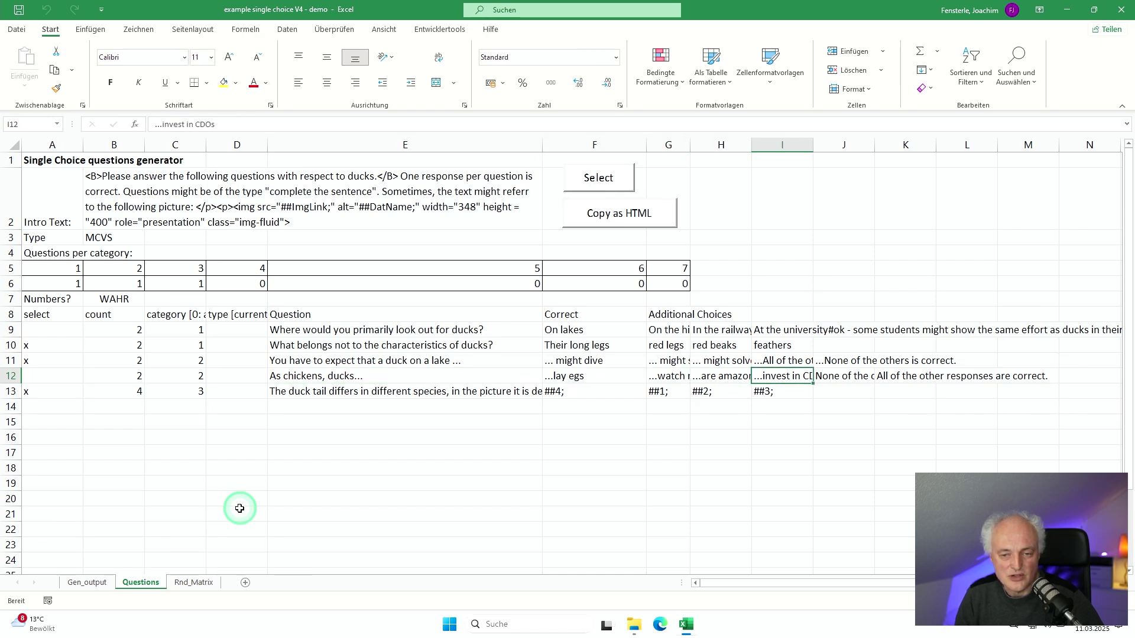
# Examine the category numbers assigned to the five questions in column C.
pyautogui.press('Left')
pyautogui.press('Left')
pyautogui.press('Left')
pyautogui.press('Left')
pyautogui.press('Left')
pyautogui.press('Left')
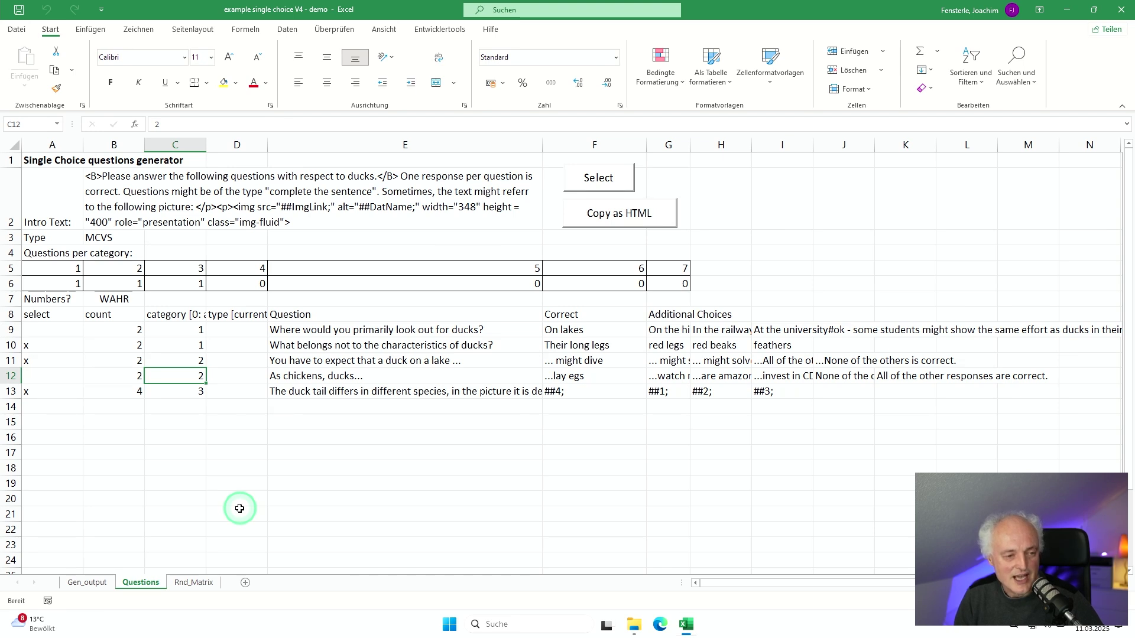
pyautogui.press('Up')
pyautogui.press('Up')
pyautogui.press('Up')
pyautogui.press('Down')
pyautogui.press('Down')
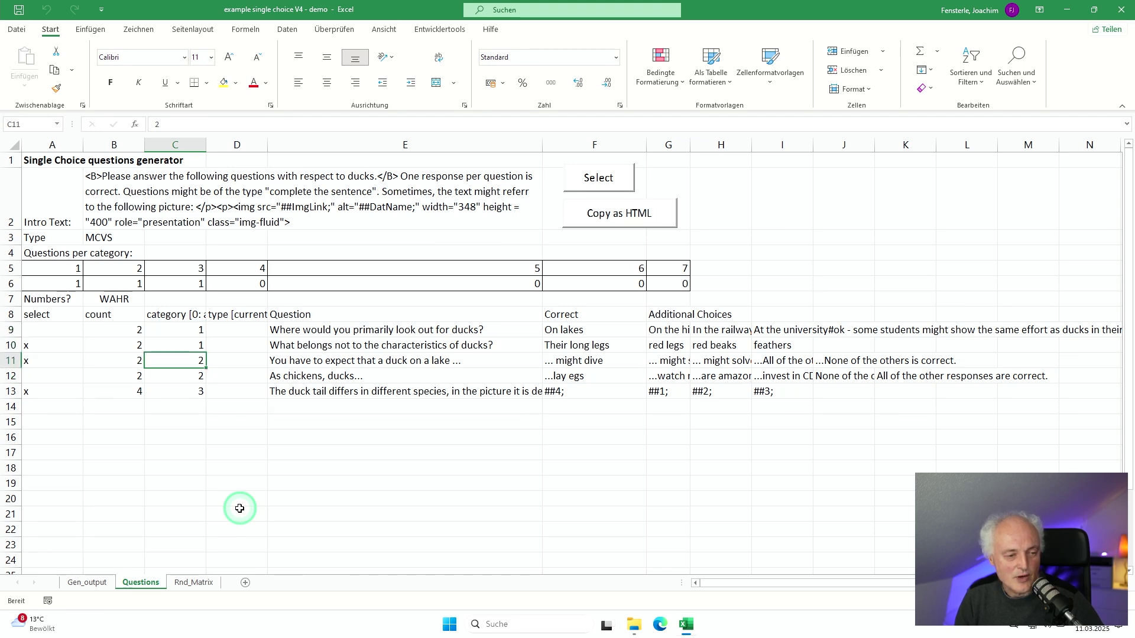
pyautogui.press('Down')
pyautogui.press('Down')
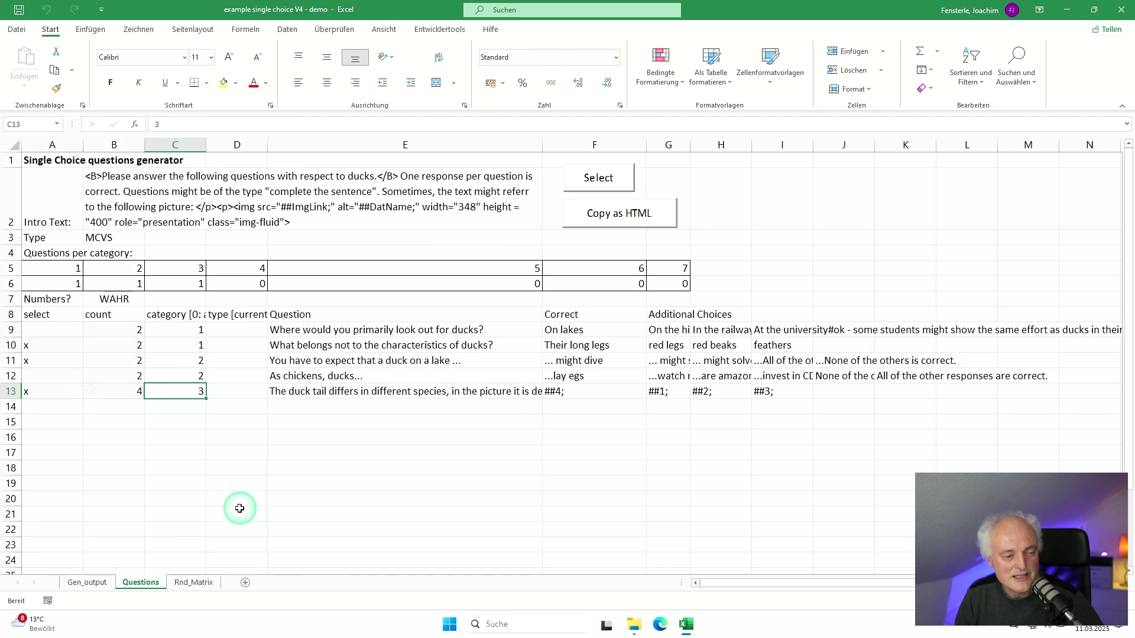
# Clear the select marks and count values of all questions in rows 9 to 13.
pyautogui.press('Delete')
pyautogui.click(157, 377)
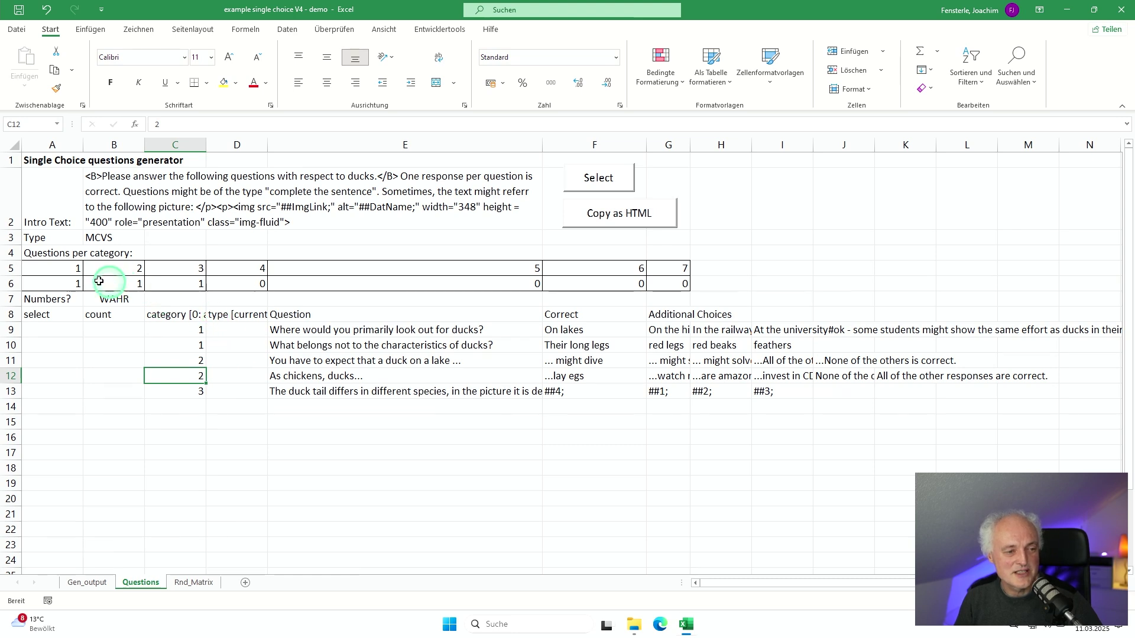
# Examine the number of questions requested for categories 1, 2 and 3 in row 6.
pyautogui.click(71, 284)
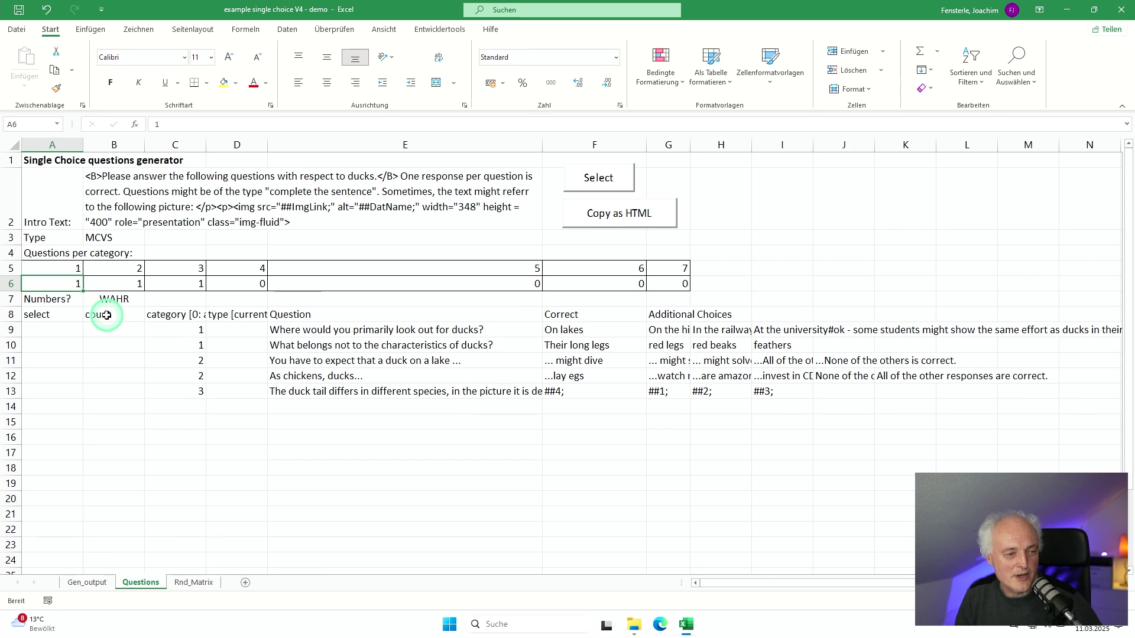
pyautogui.press('Right')
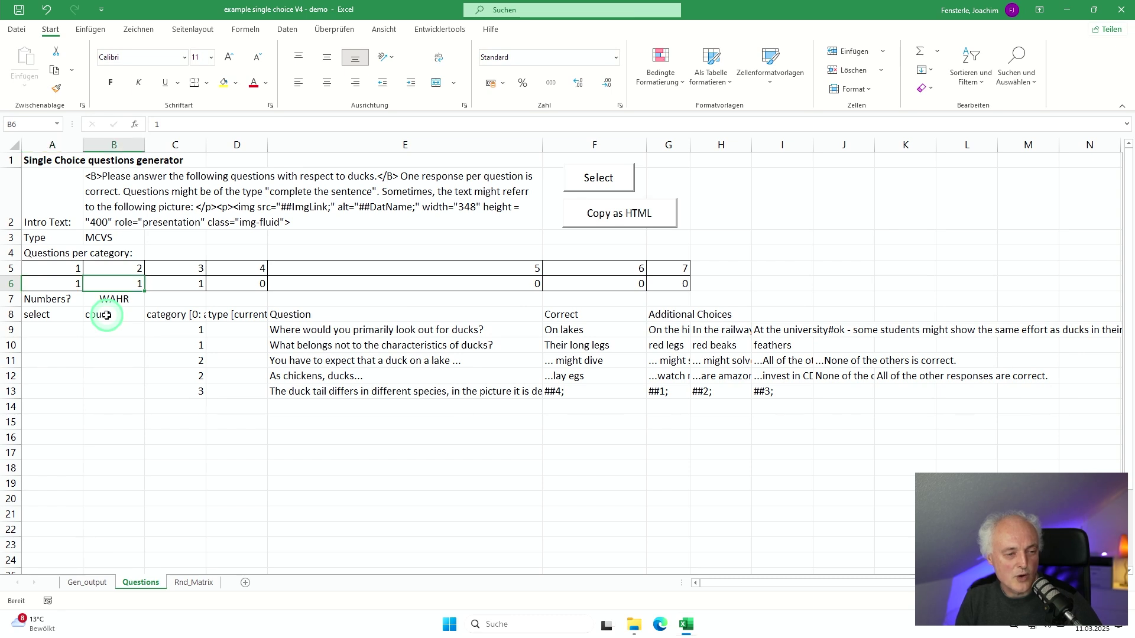
pyautogui.press('Right')
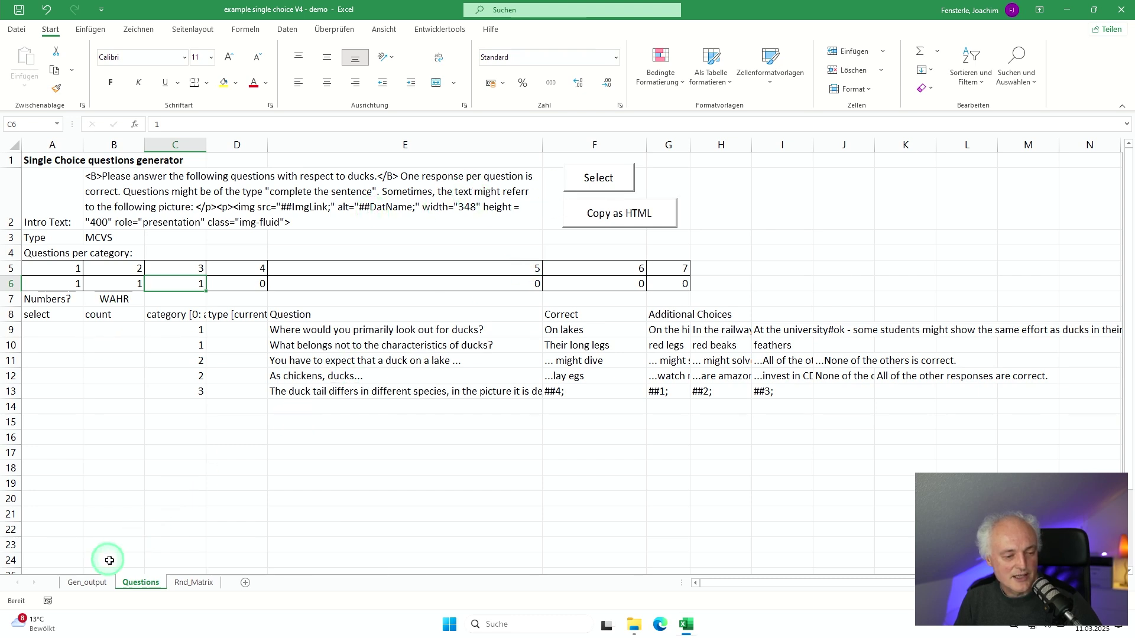
# Examine the number of outputs and the substitute matrix number on the Gen_output sheet, comparing the latter with the Rnd_Matrix sheet.
pyautogui.click(87, 582)
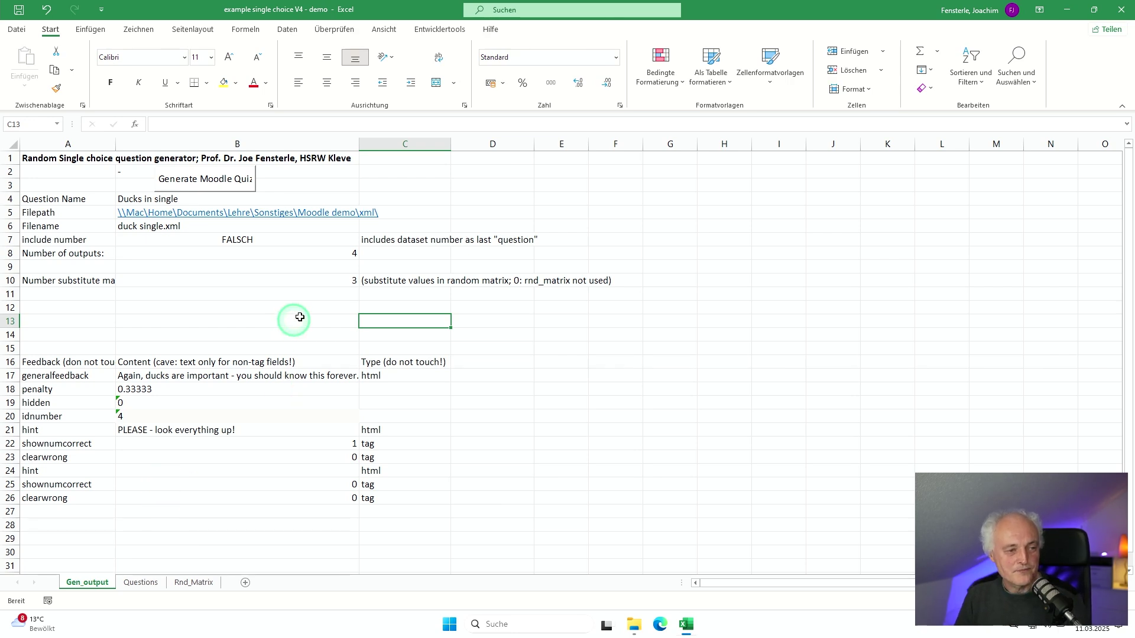
pyautogui.click(333, 253)
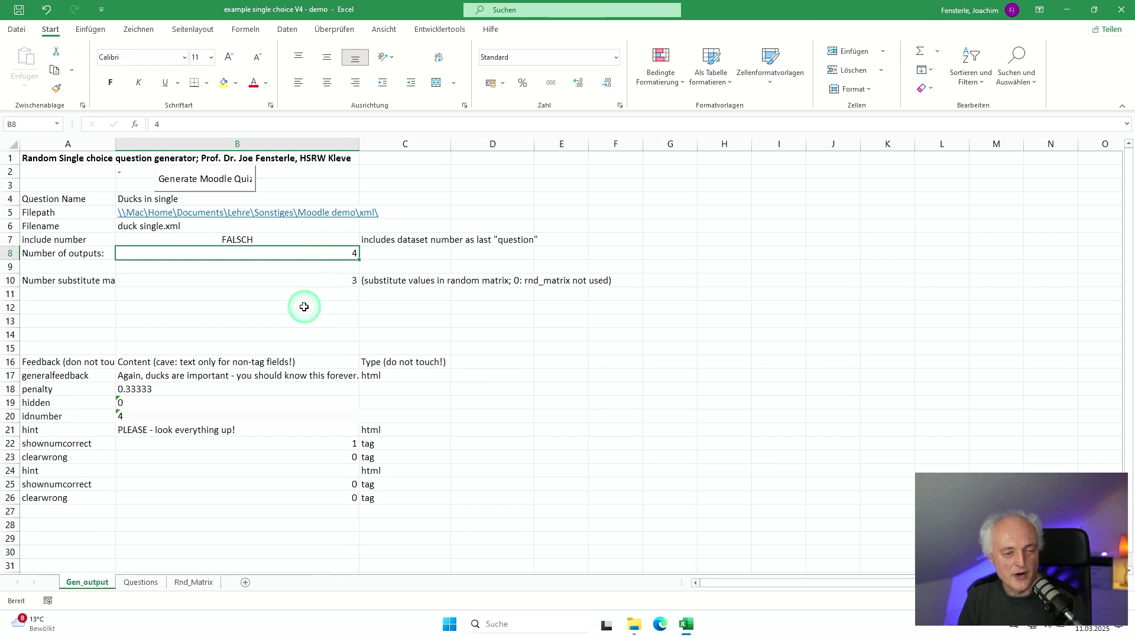
pyautogui.press('Down')
pyautogui.press('Down')
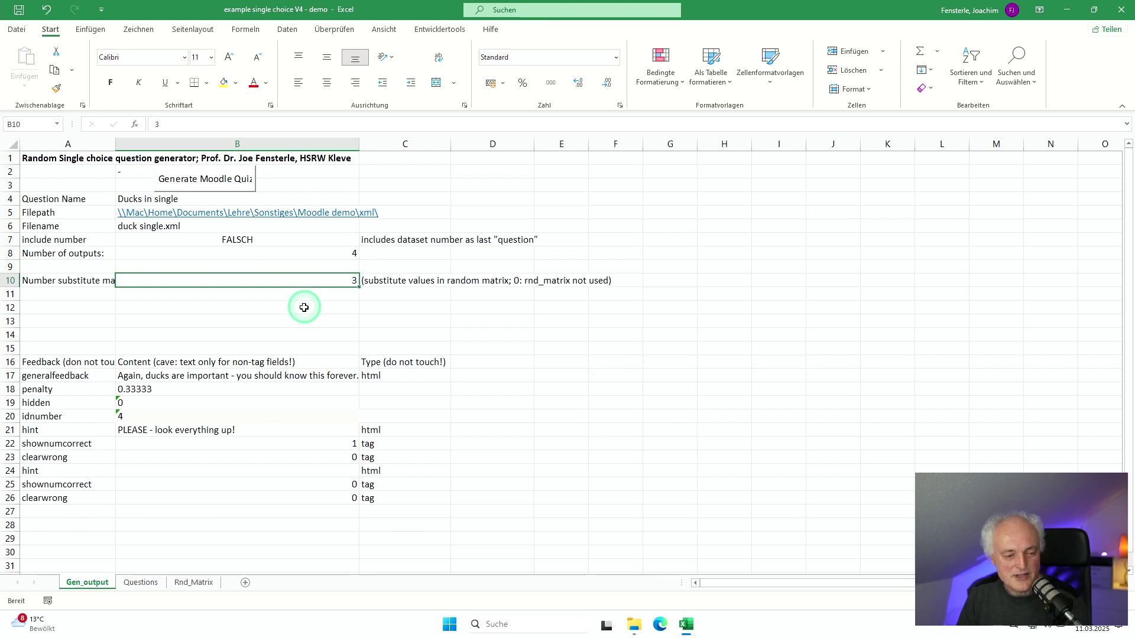
pyautogui.click(200, 582)
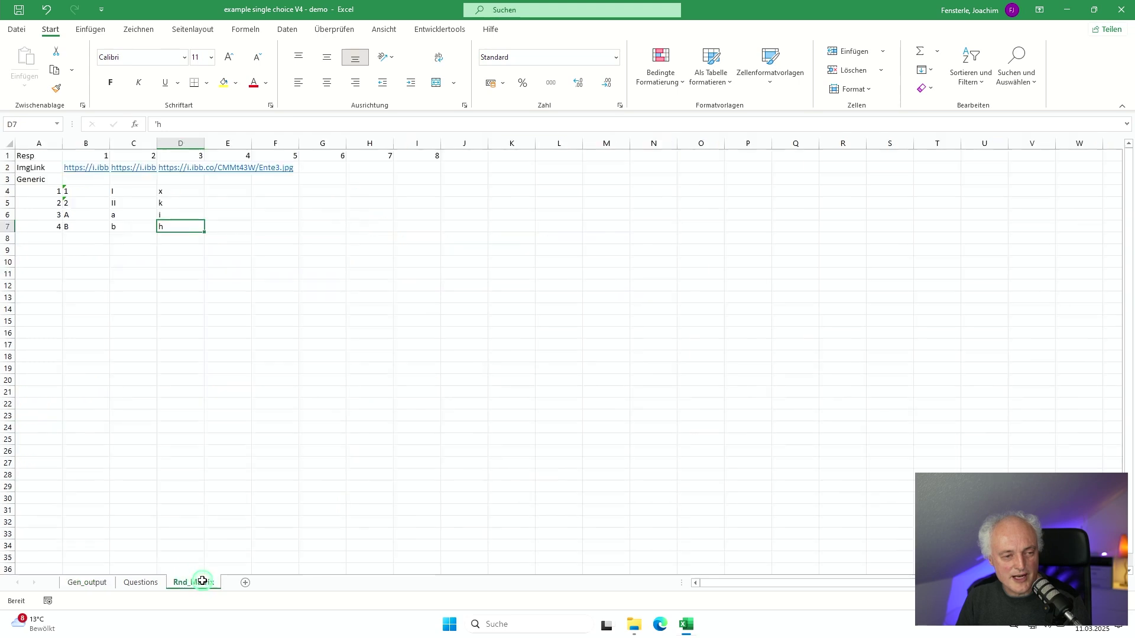
pyautogui.click(88, 582)
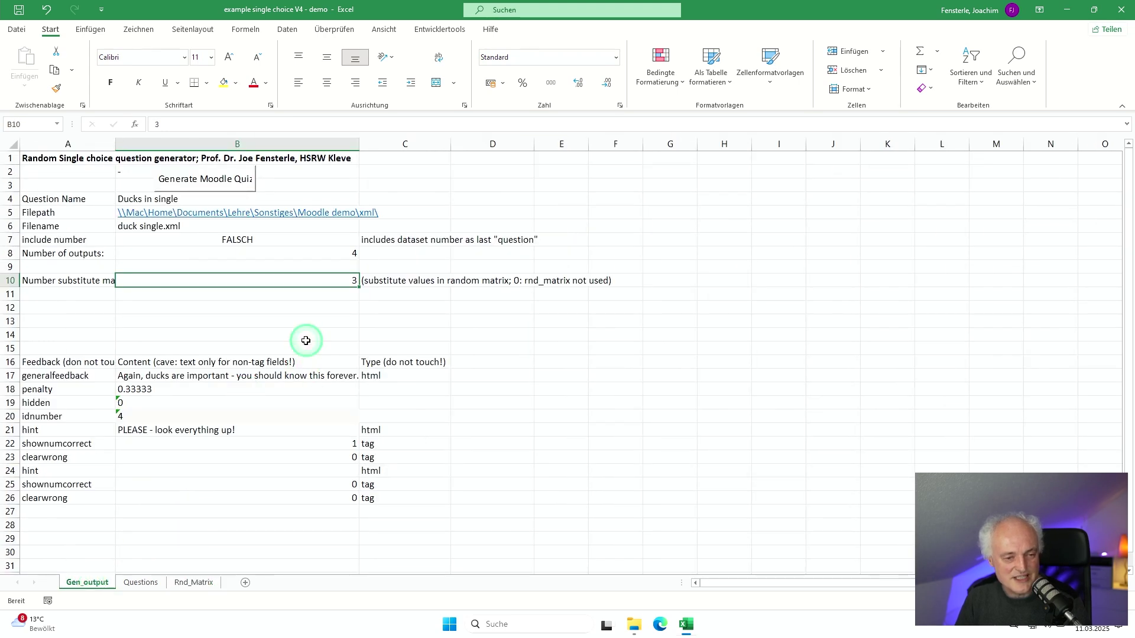
# Examine the feedback, penalty, hidden, idnumber and hint settings in rows 17 to 26 of the Gen_output sheet.
pyautogui.press('Down')
pyautogui.press('Down')
pyautogui.press('Down')
pyautogui.press('Down')
pyautogui.press('Down')
pyautogui.press('Down')
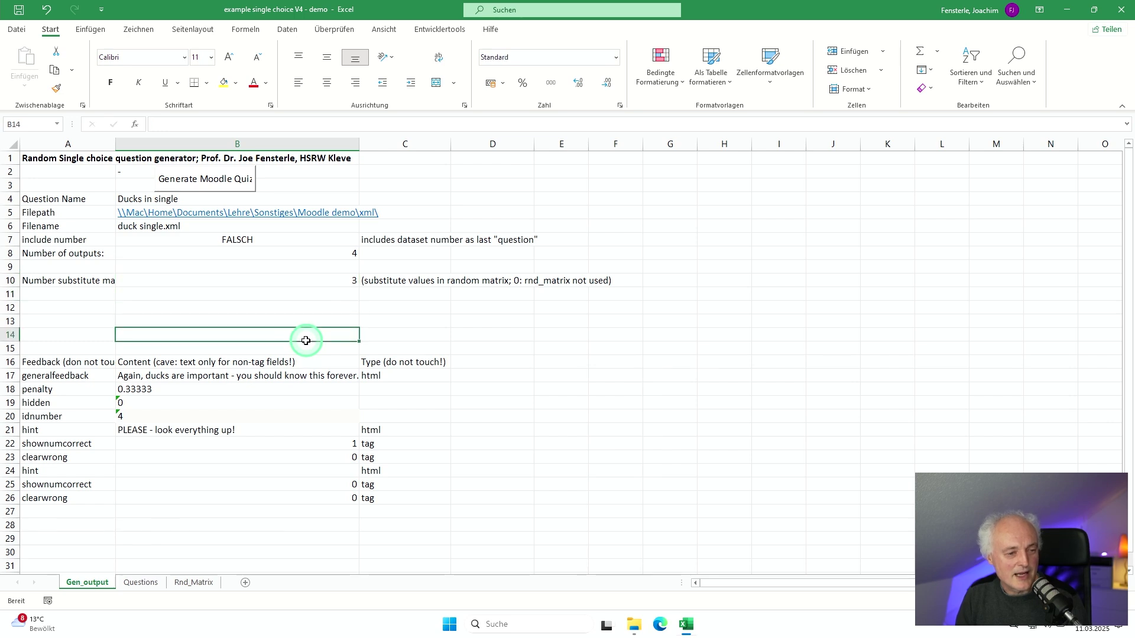
pyautogui.press('Down')
pyautogui.press('Down')
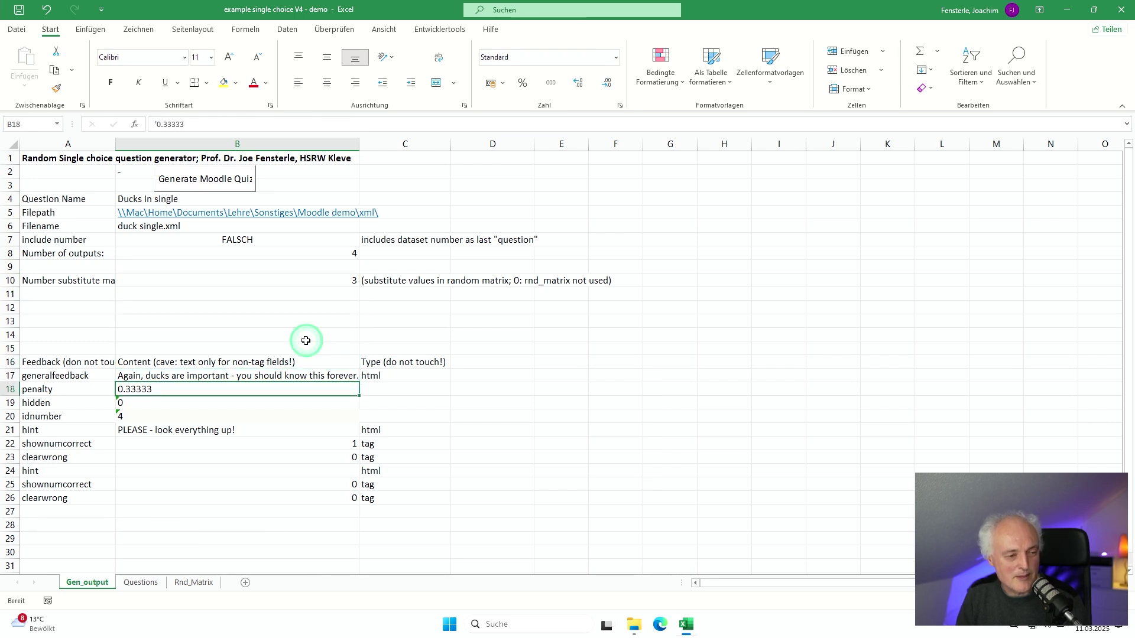
pyautogui.press('Down')
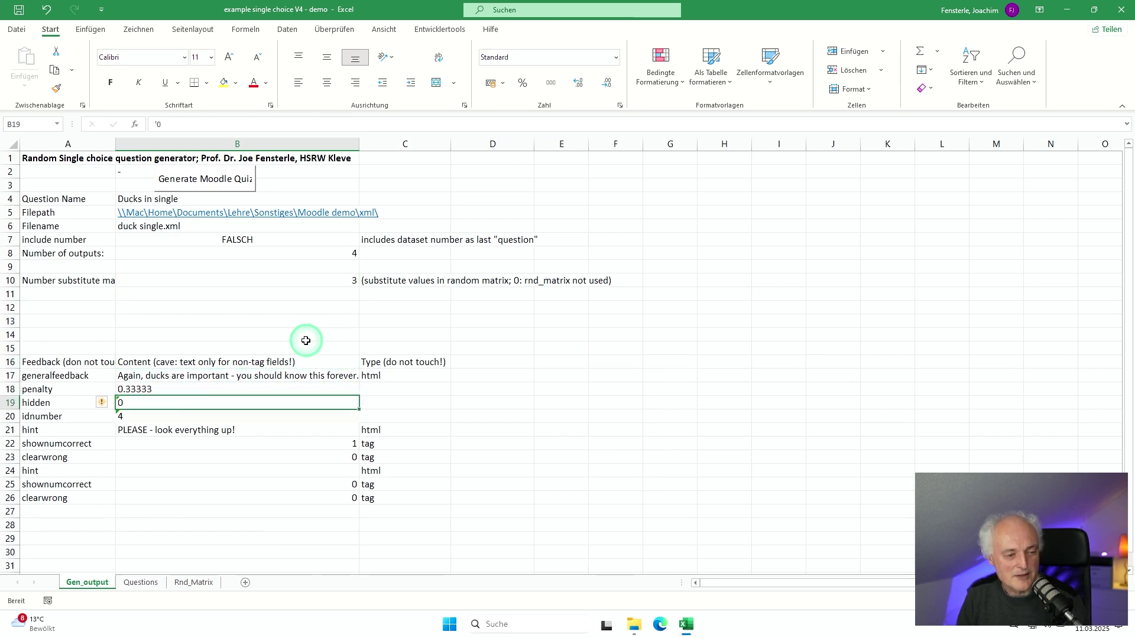
pyautogui.press('Down')
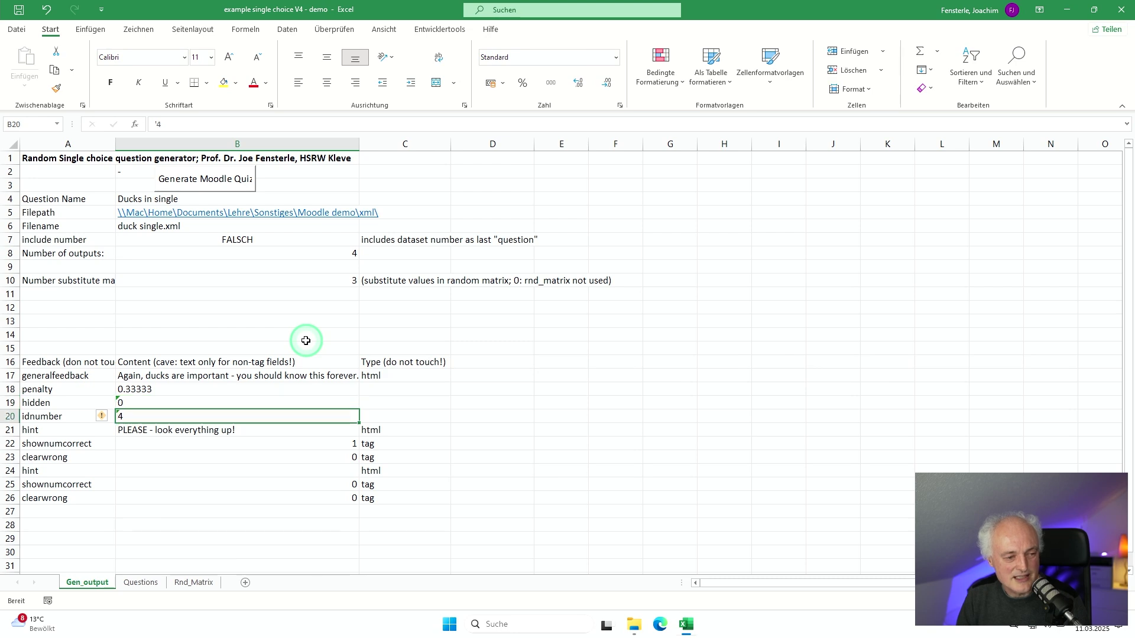
pyautogui.press('Down')
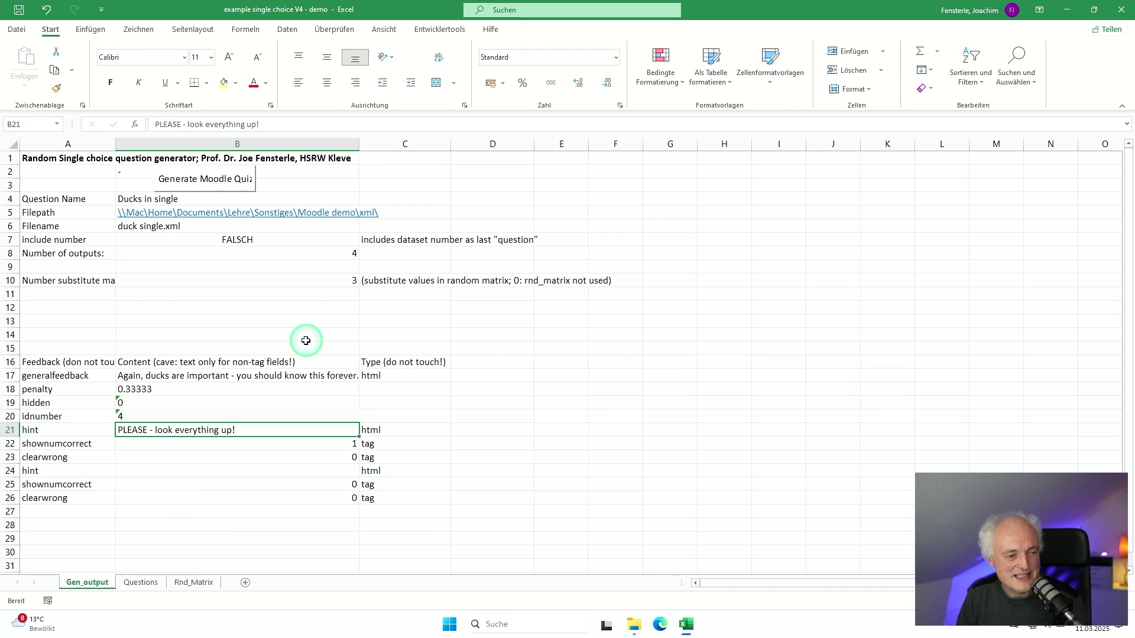
pyautogui.press('Down')
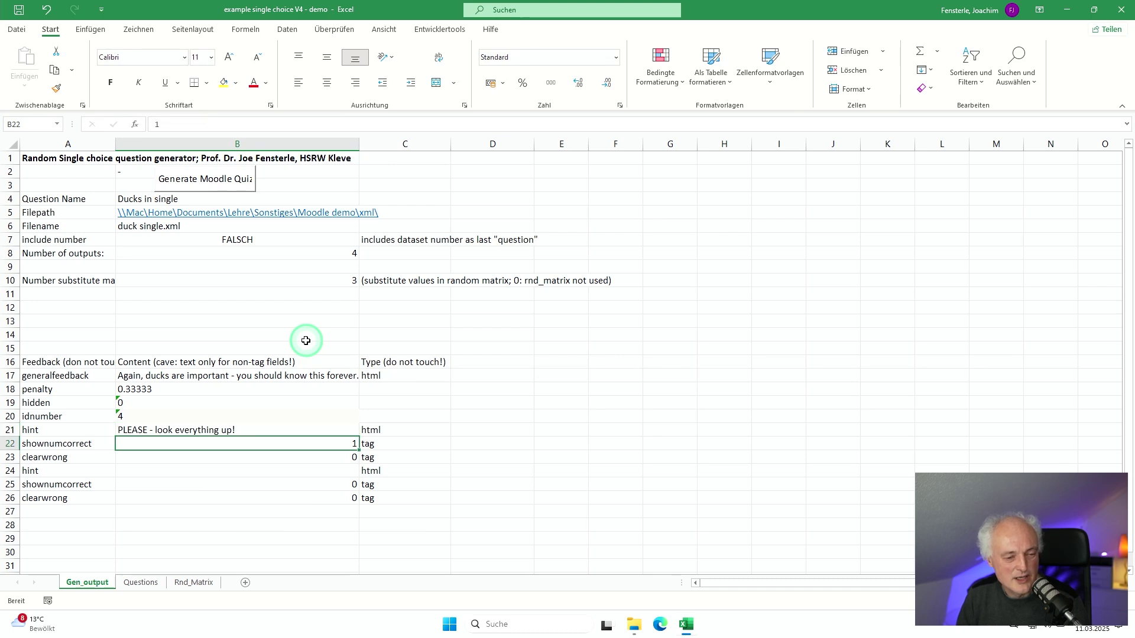
pyautogui.press('Down')
pyautogui.press('Down')
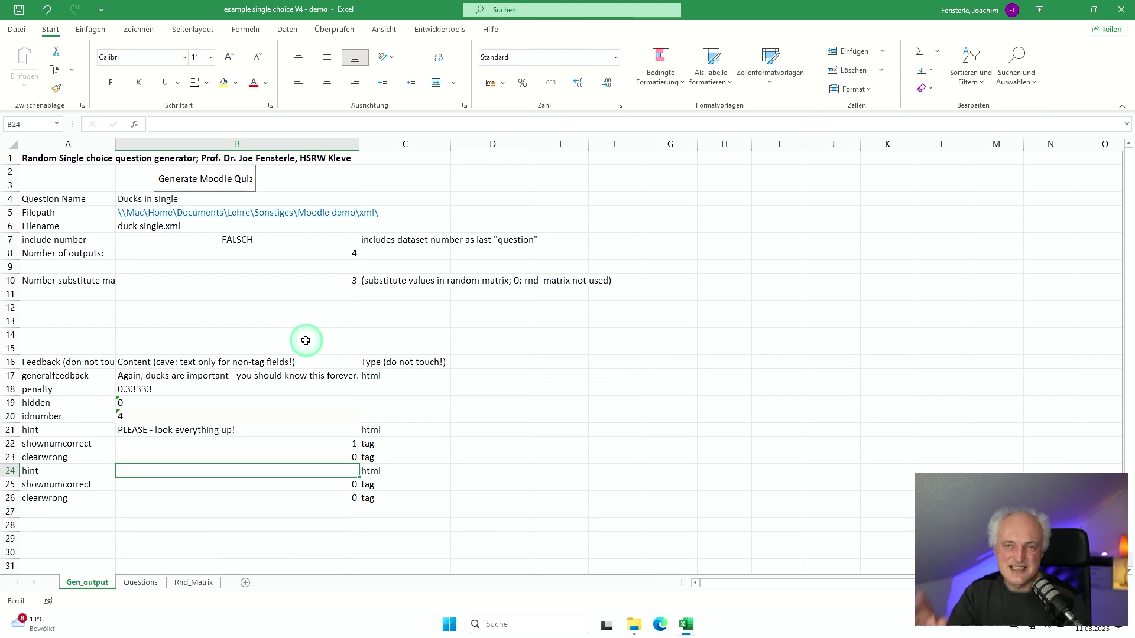
pyautogui.press('Down')
pyautogui.press('Down')
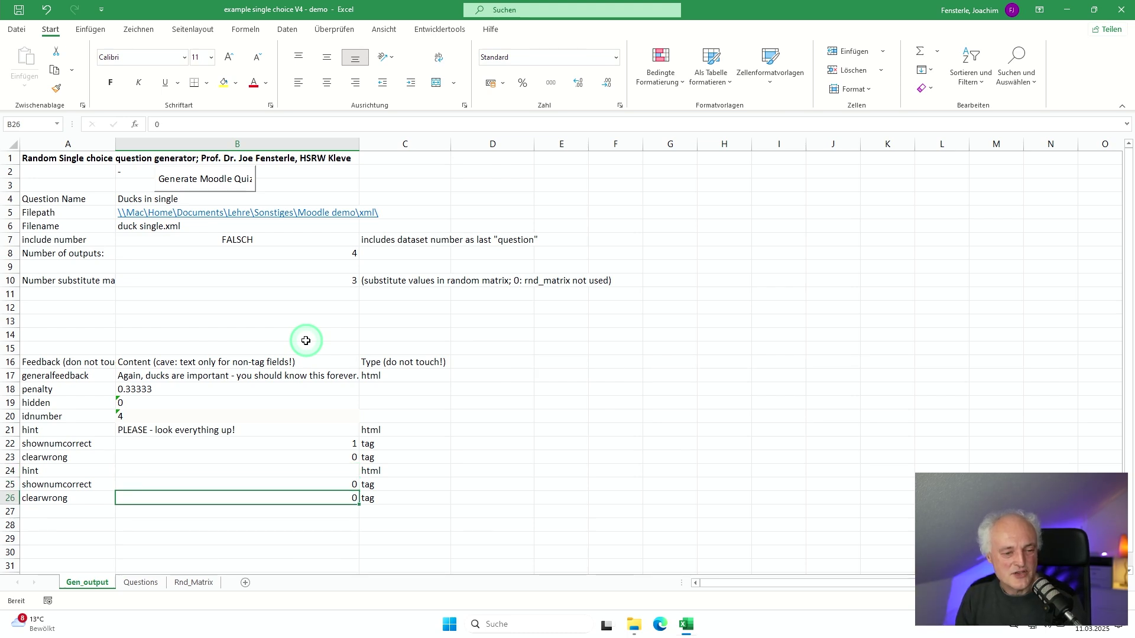
# Generate the Moodle quiz file from the current Gen_output settings.
pyautogui.press('Up')
pyautogui.press('Up')
pyautogui.press('Up')
pyautogui.press('Up')
pyautogui.press('Up')
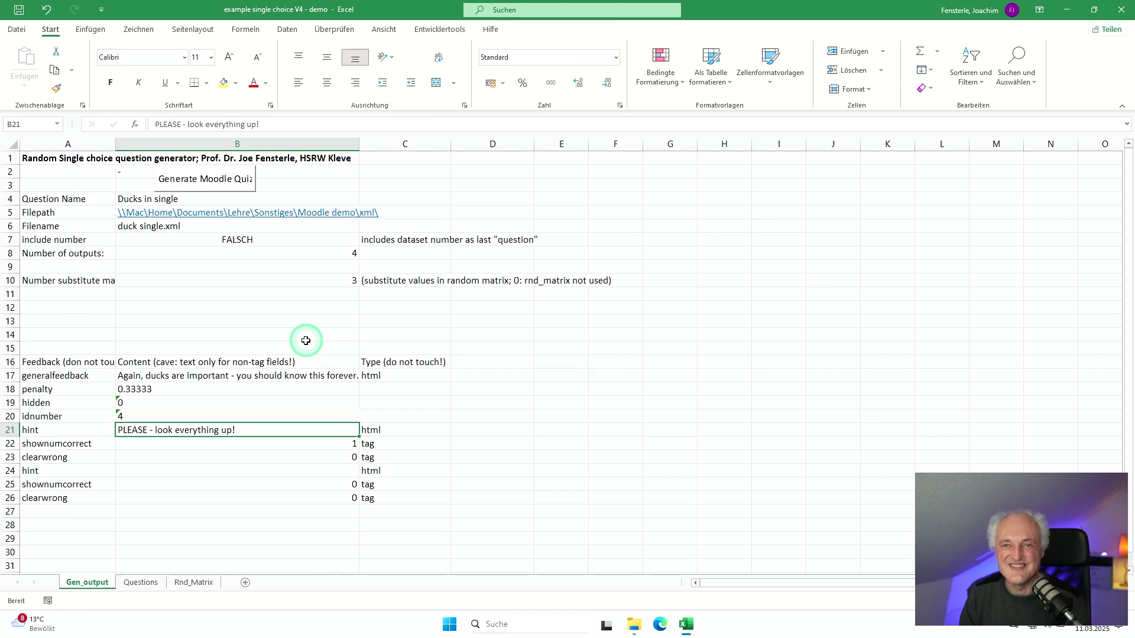
pyautogui.press('Up')
pyautogui.press('Up')
pyautogui.press('Up')
pyautogui.press('Up')
pyautogui.press('Up')
pyautogui.press('Up')
pyautogui.press('Up')
pyautogui.press('Up')
pyautogui.press('Up')
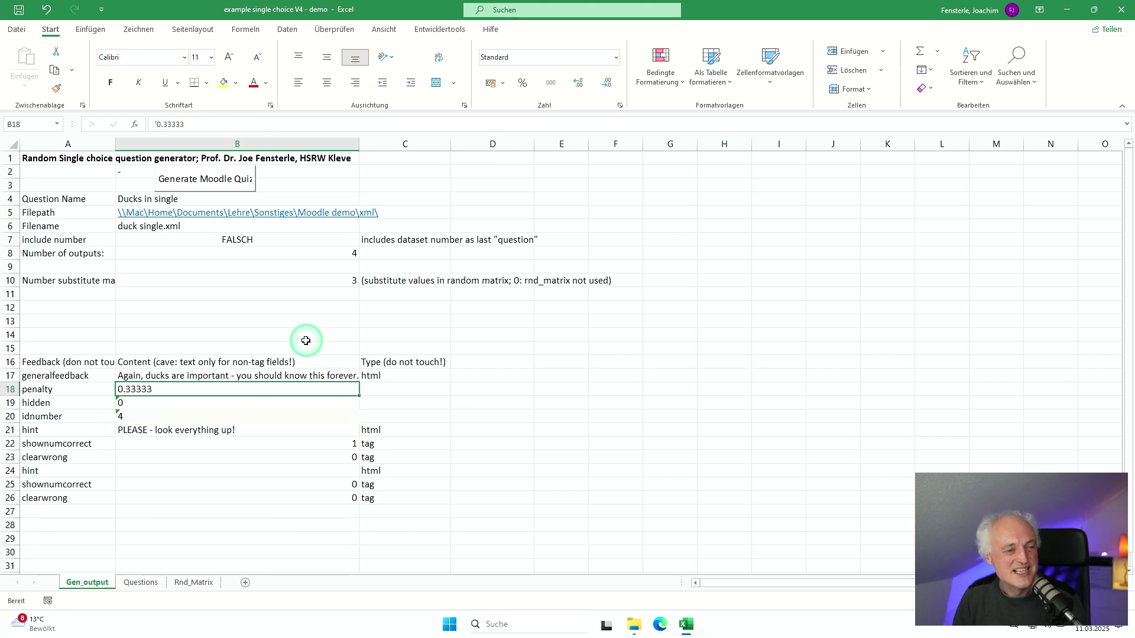
pyautogui.press('Up')
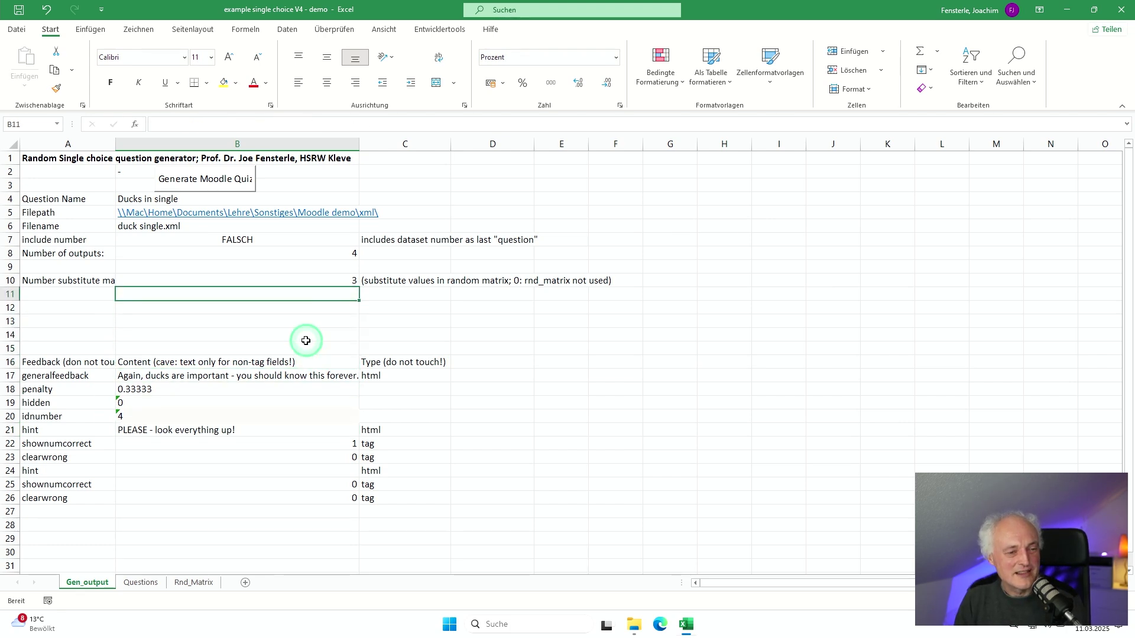
pyautogui.press('Up')
pyautogui.press('Up')
pyautogui.press('Up')
pyautogui.press('Up')
pyautogui.press('Up')
pyautogui.press('Up')
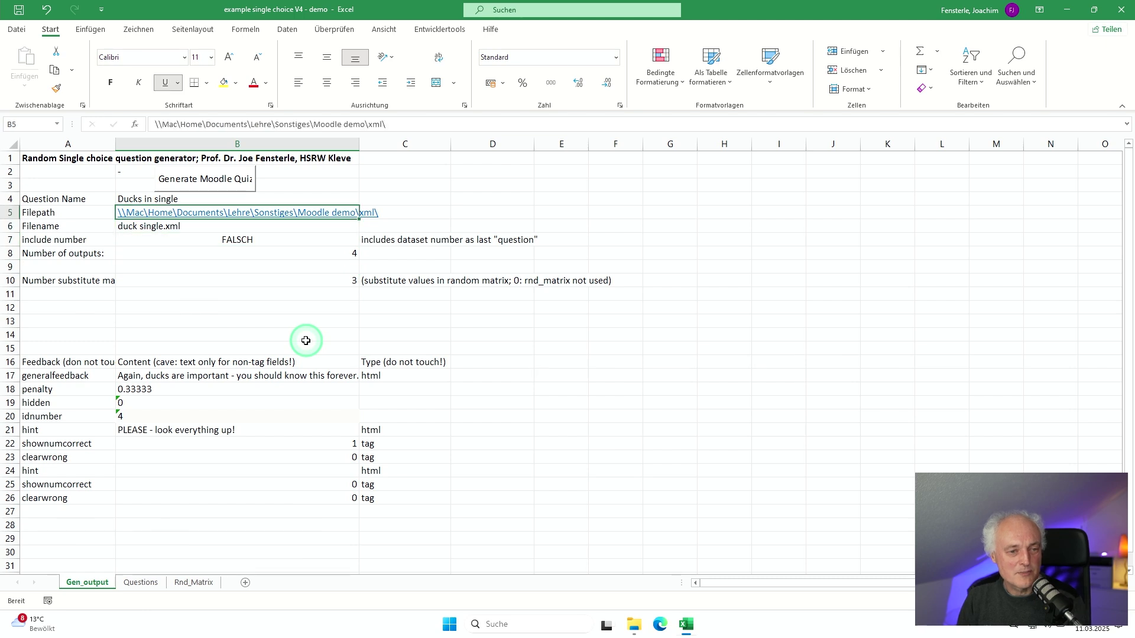
pyautogui.click(204, 178)
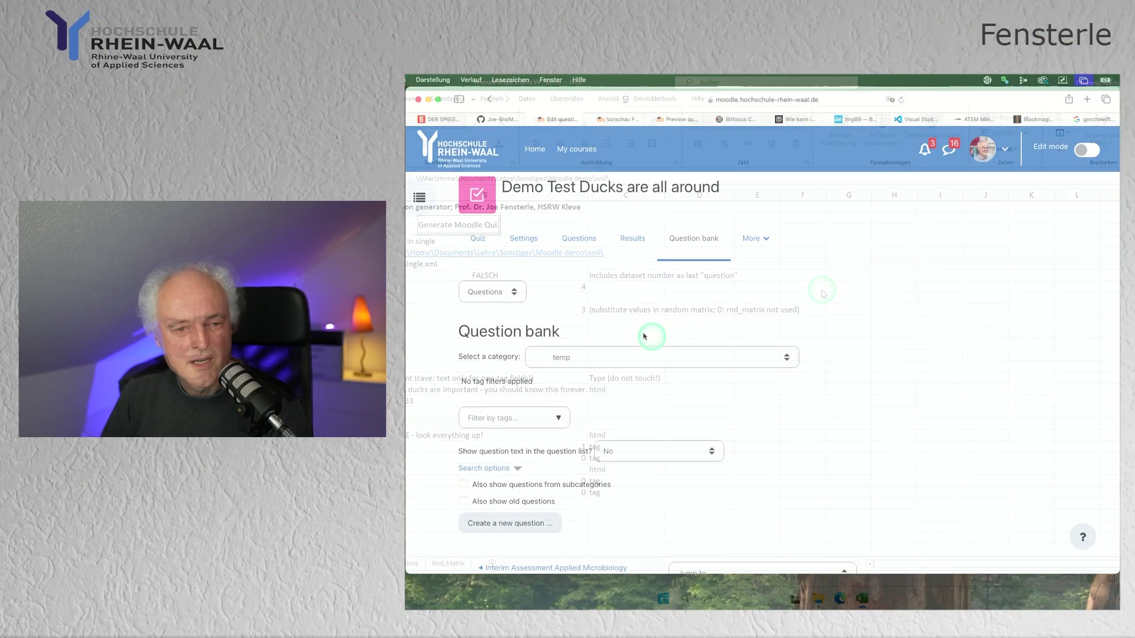
# In the browser's Moodle question bank, open the question import page and choose Moodle XML format as the file format.
pyautogui.click(513, 293)
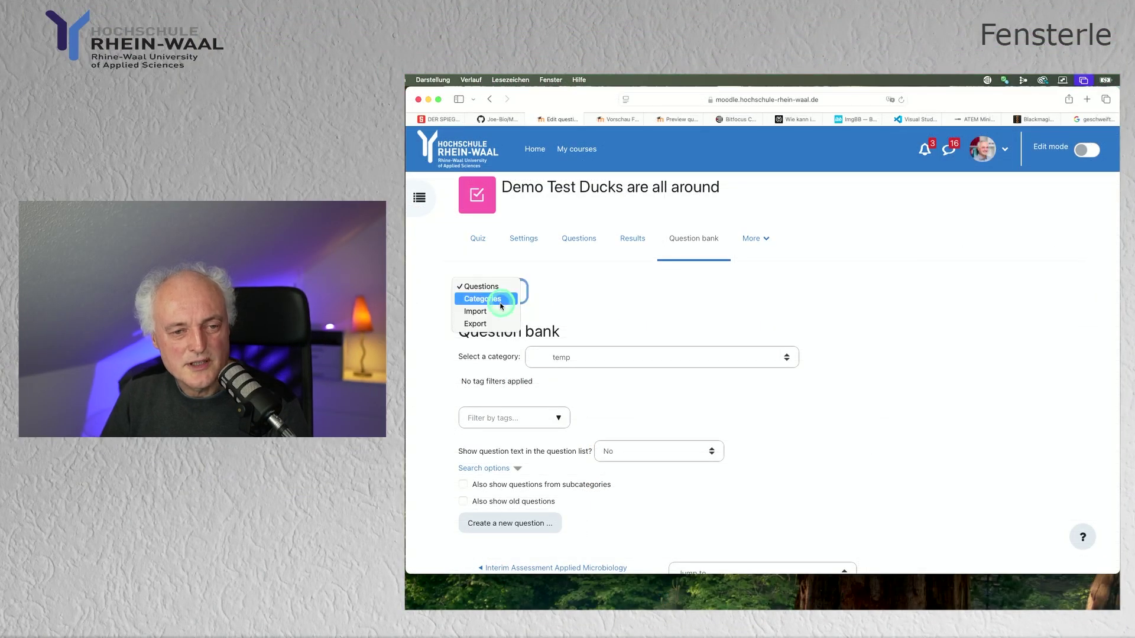
pyautogui.click(509, 312)
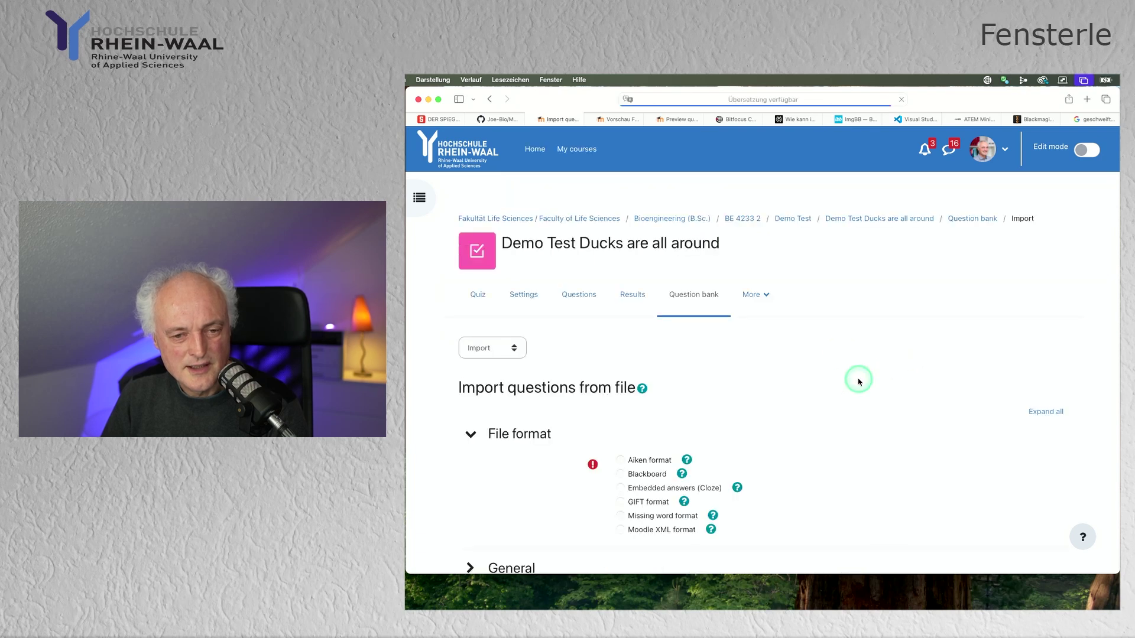
pyautogui.scroll(-3, 836, 414)
pyautogui.scroll(-2, 838, 419)
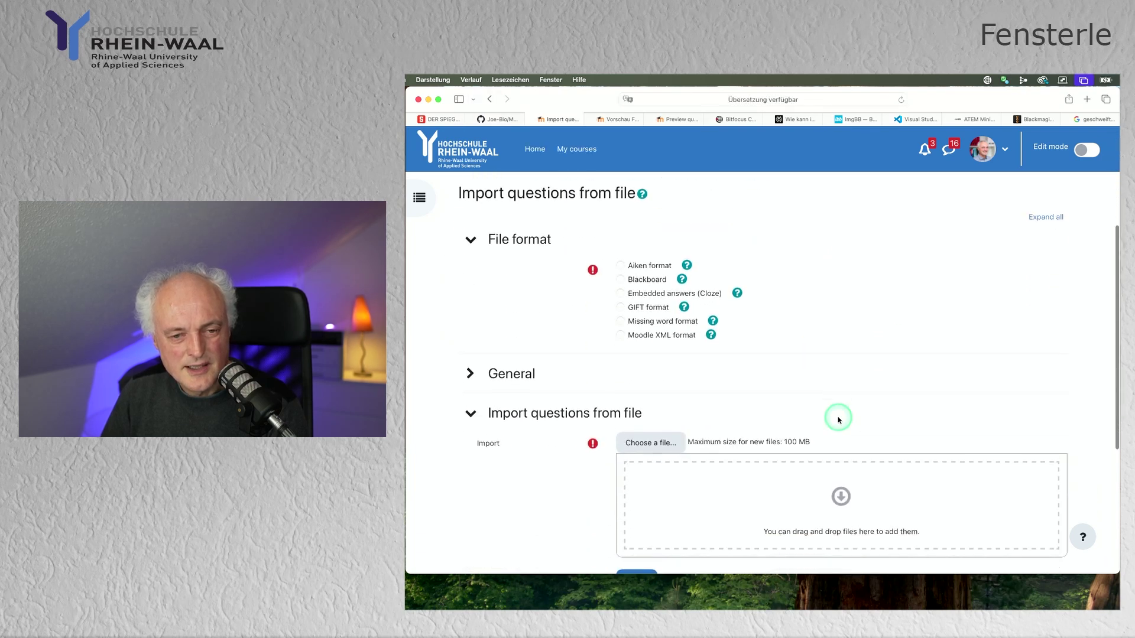
pyautogui.click(620, 336)
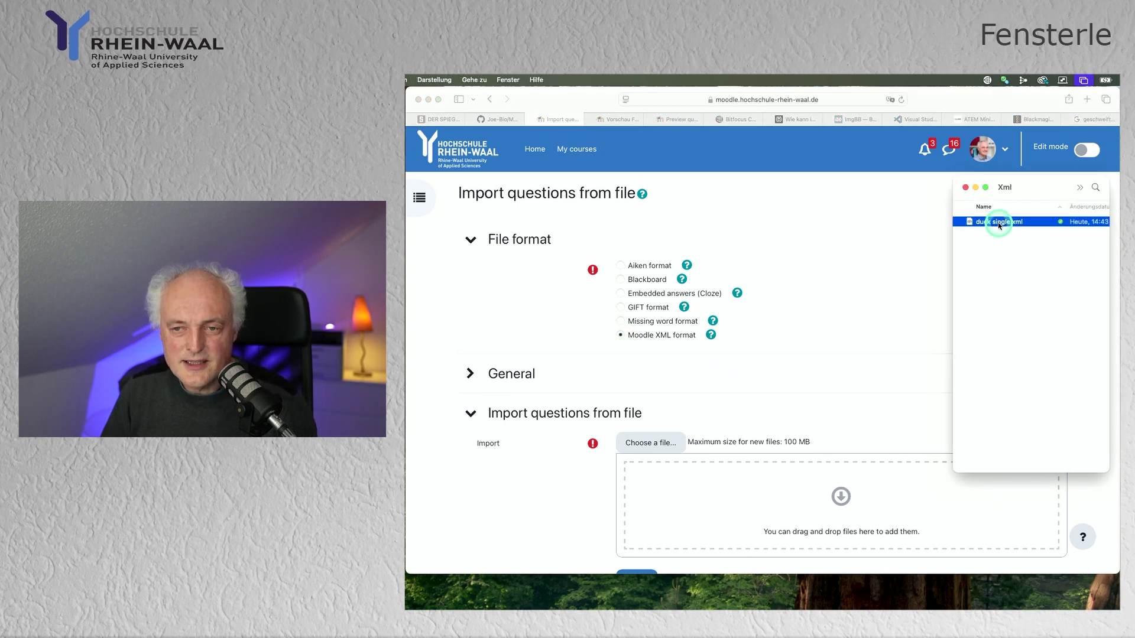
# Add duck single.xml as the import file and import its questions.
pyautogui.moveTo(960, 266); pyautogui.dragTo(717, 478)
pyautogui.scroll(-3, 609, 471)
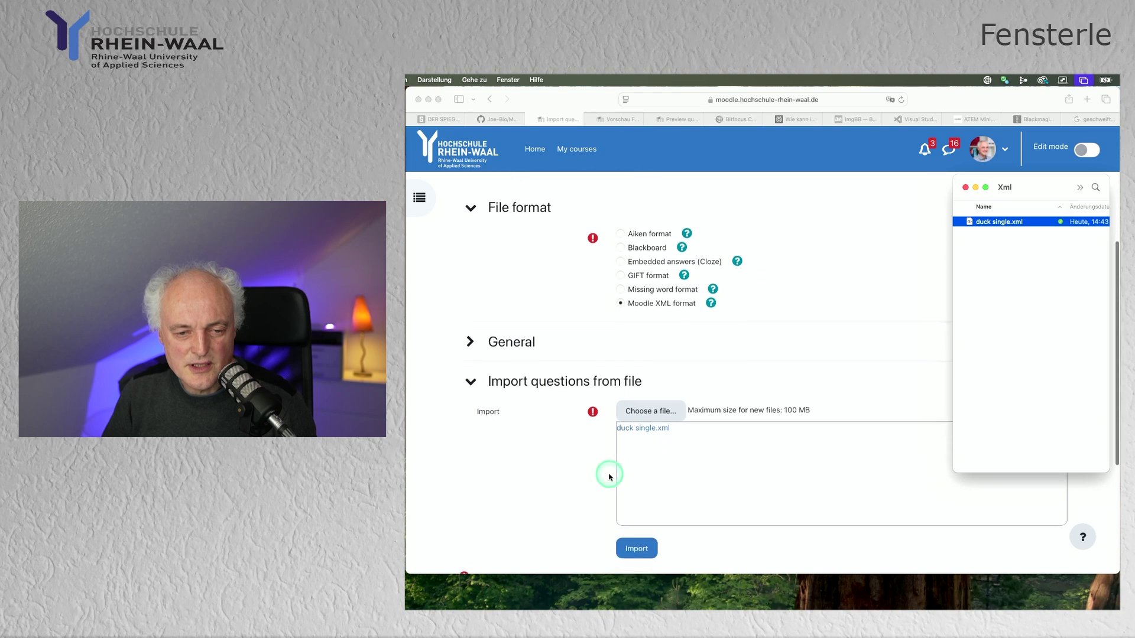
pyautogui.click(632, 499)
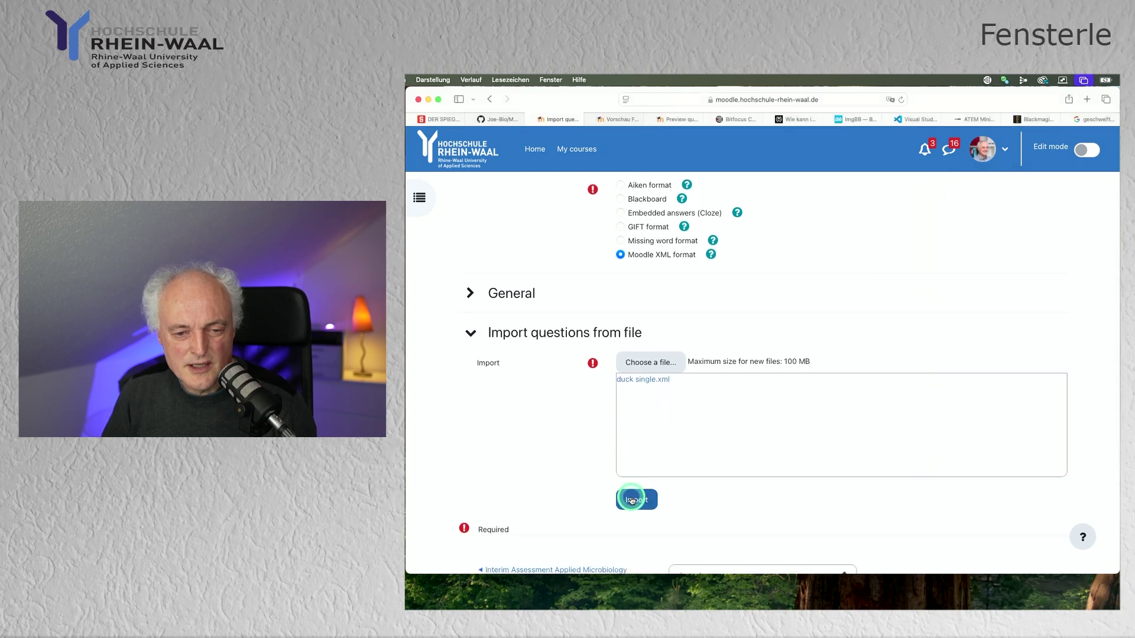
pyautogui.click(634, 500)
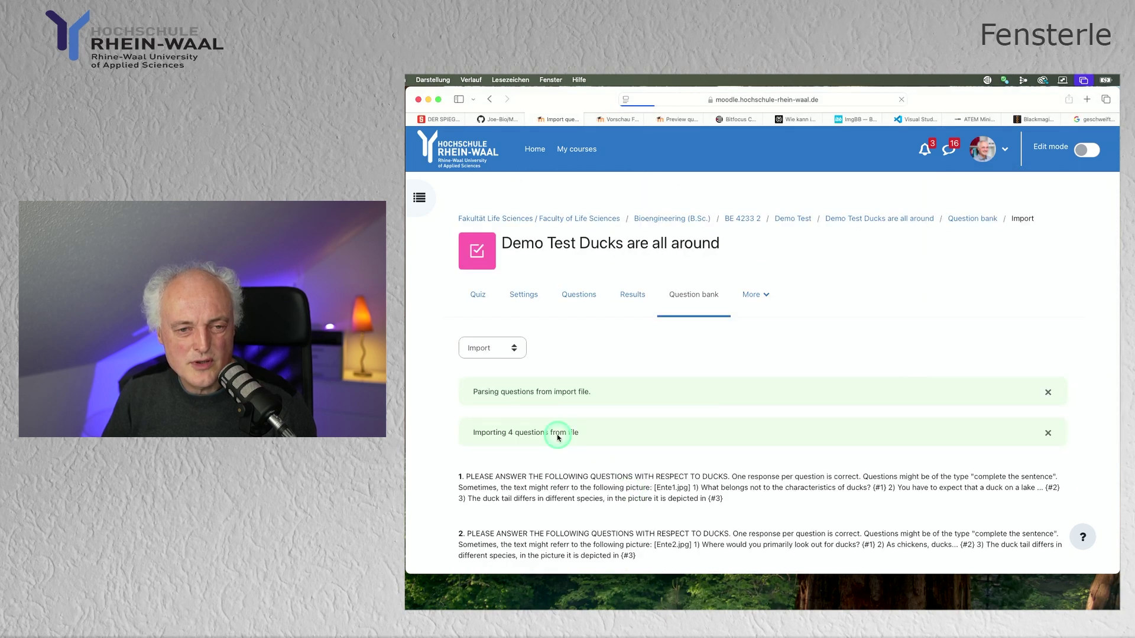
# Review the texts of the imported duck questions and continue to the question bank.
pyautogui.scroll(-2, 564, 437)
pyautogui.scroll(-4, 566, 438)
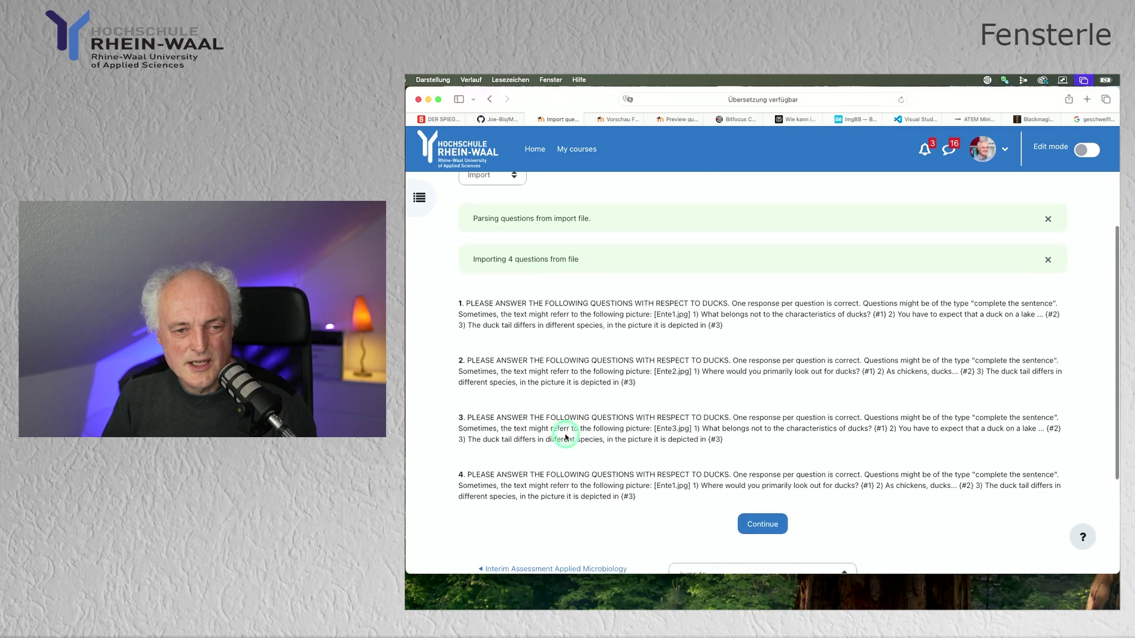
pyautogui.click(743, 471)
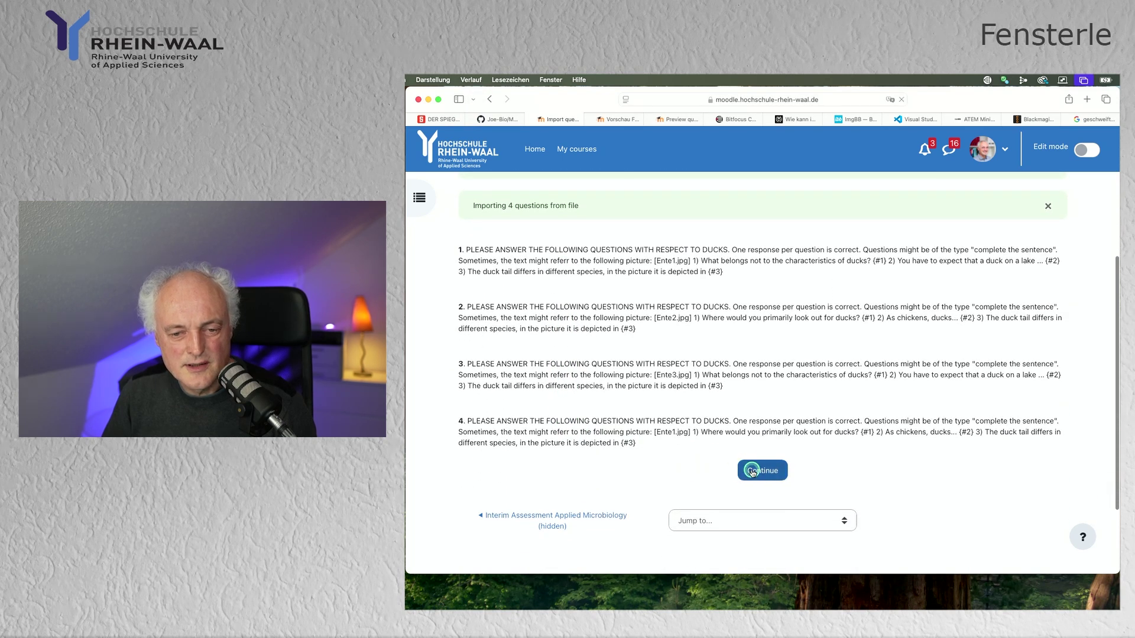
# Open the preview of the imported question "Ducks in single - 1".
pyautogui.scroll(-5, 631, 392)
pyautogui.scroll(-6, 631, 392)
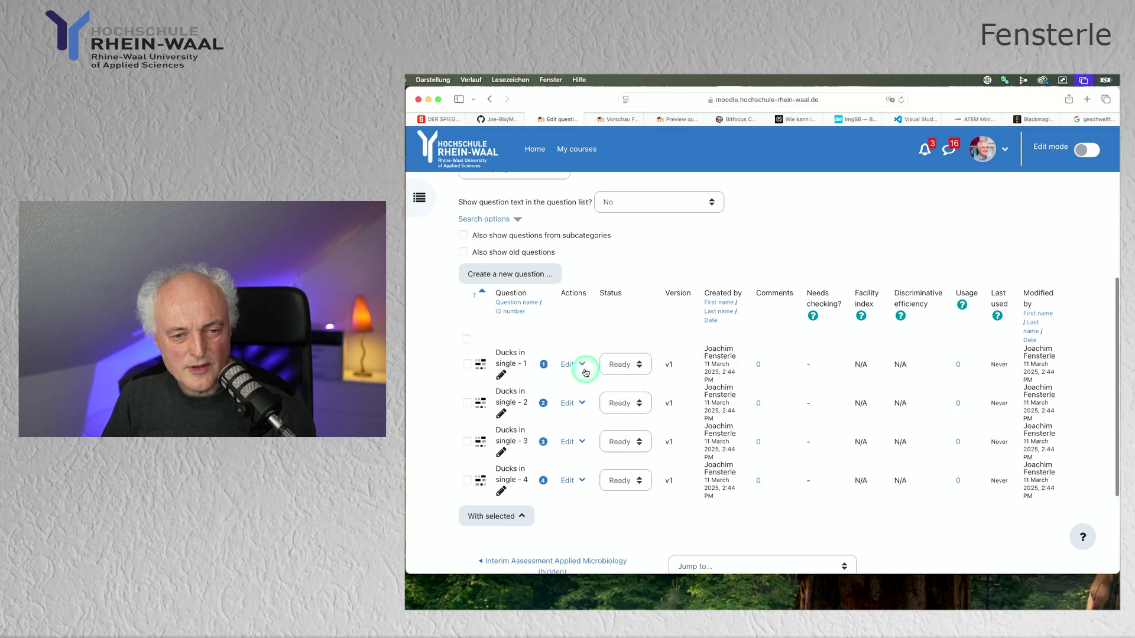
pyautogui.click(581, 366)
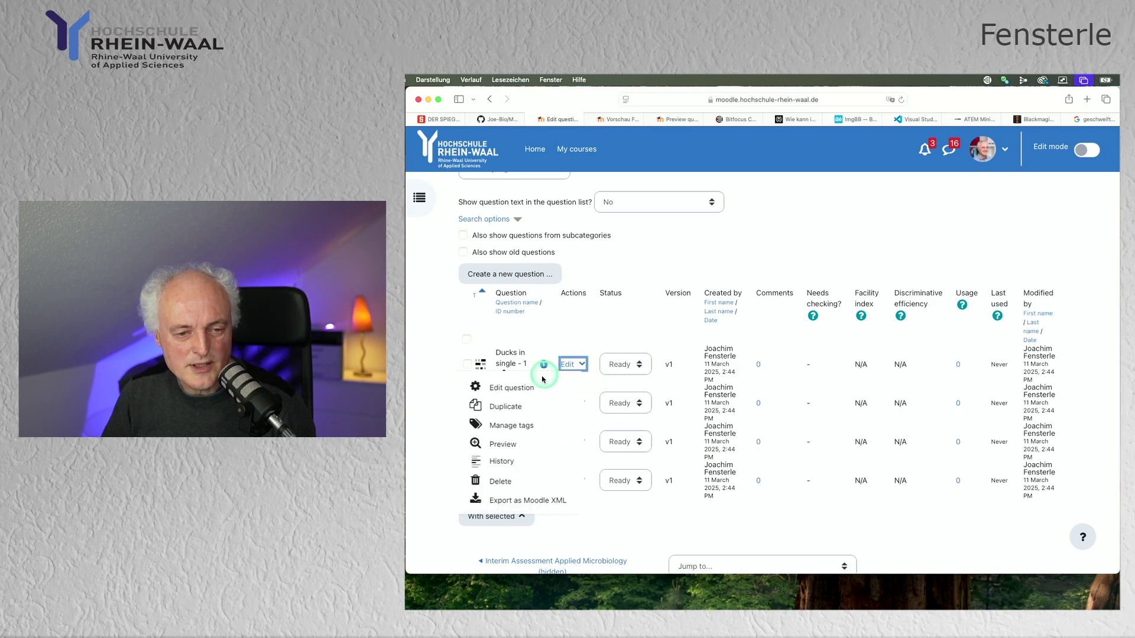
pyautogui.click(503, 443)
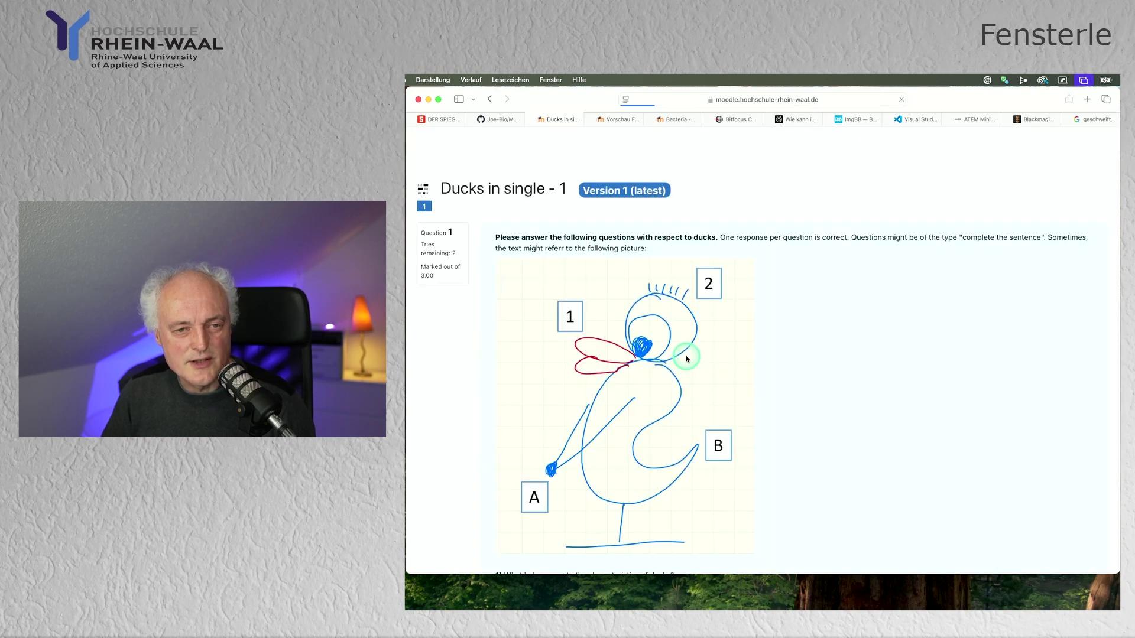
# Examine the labelled duck picture and the three sub-questions with their answer choices in the preview.
pyautogui.scroll(-3, 805, 342)
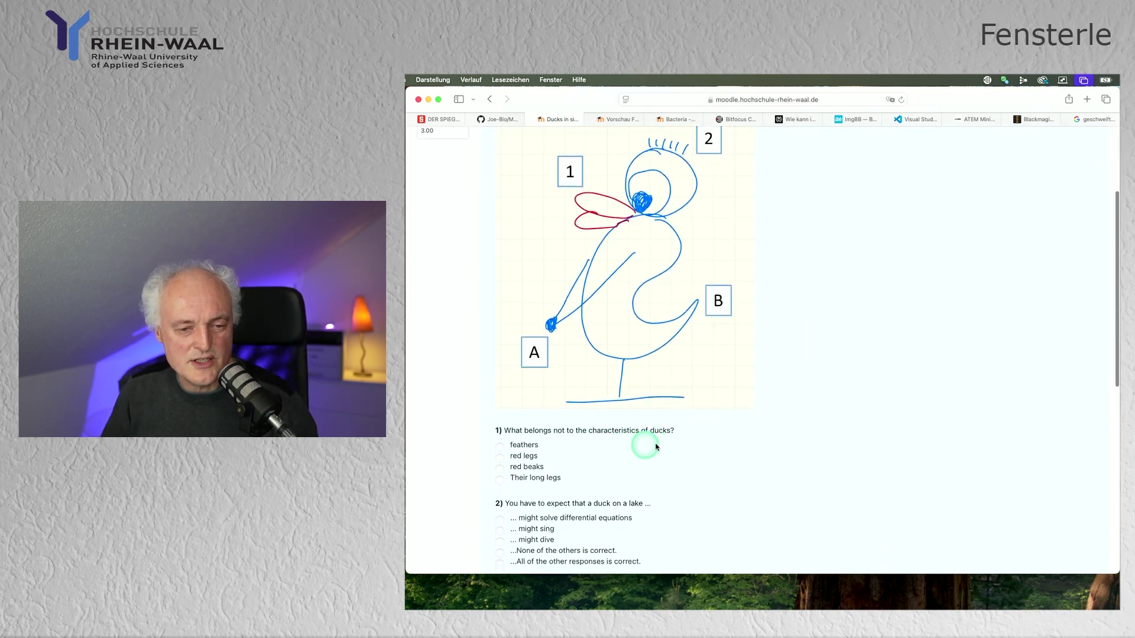
pyautogui.scroll(-2, 656, 444)
pyautogui.scroll(-1, 667, 444)
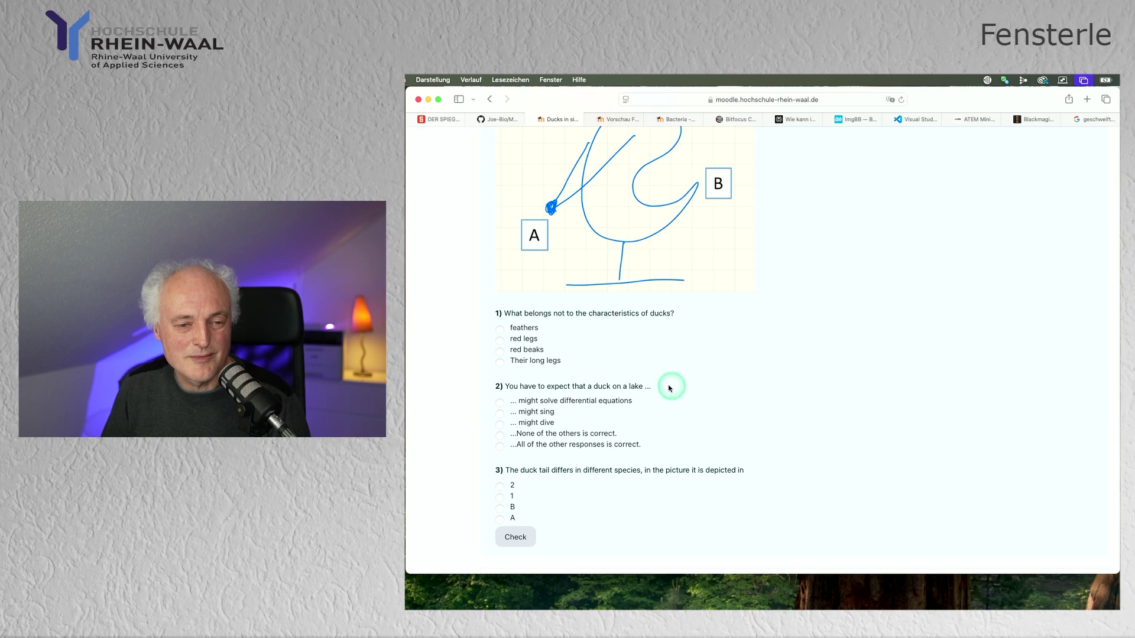
pyautogui.scroll(2, 765, 362)
pyautogui.scroll(2, 765, 363)
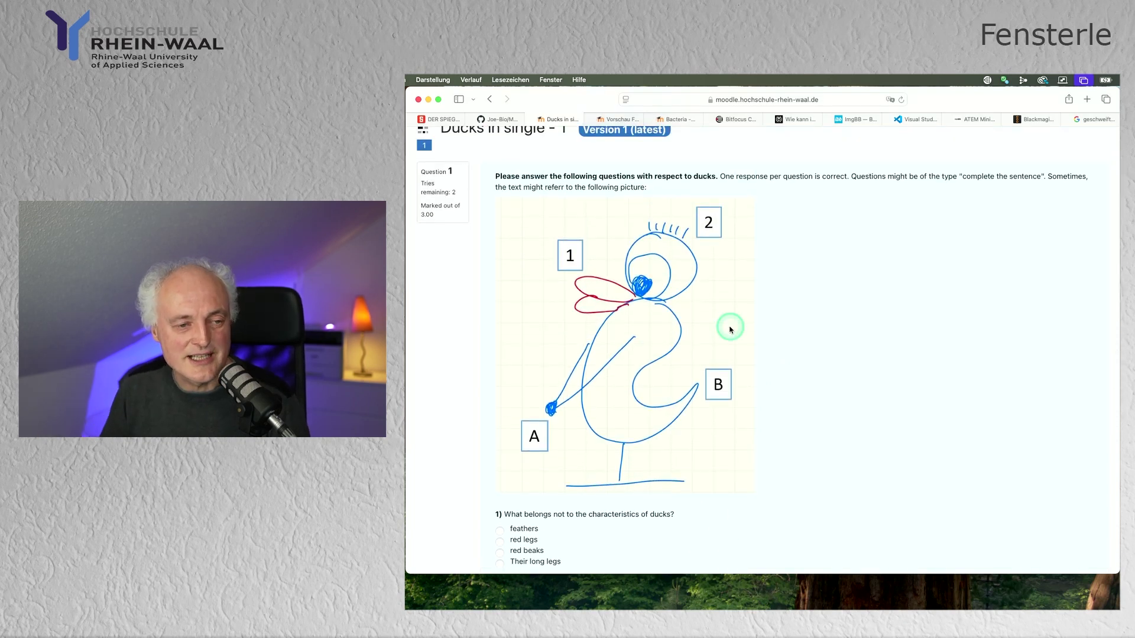
pyautogui.scroll(-3, 762, 320)
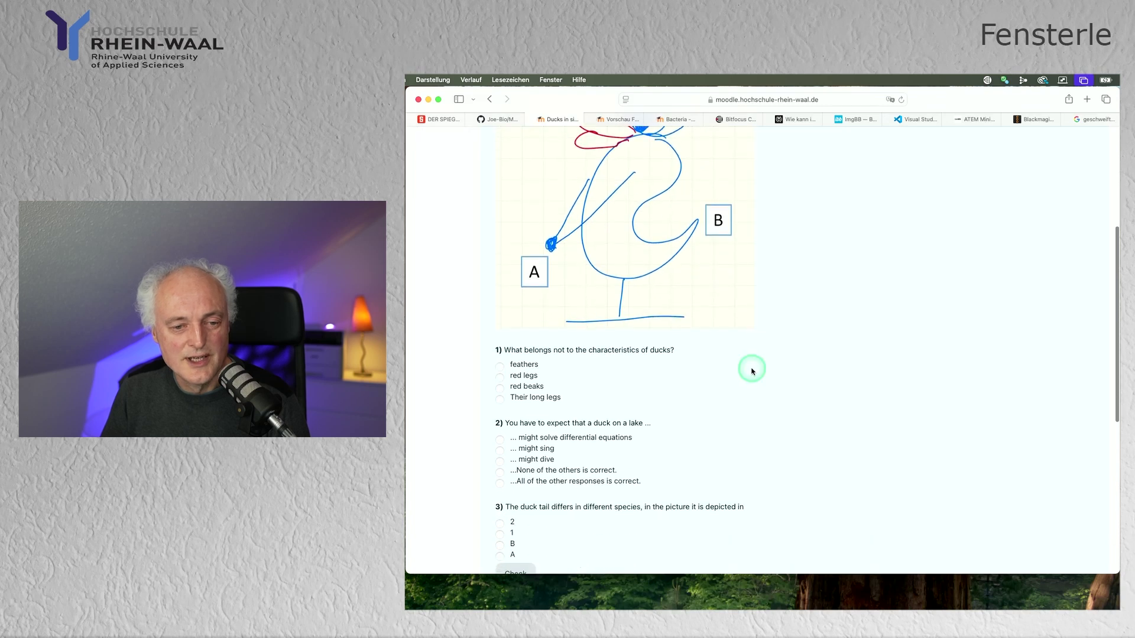
pyautogui.scroll(-1, 752, 371)
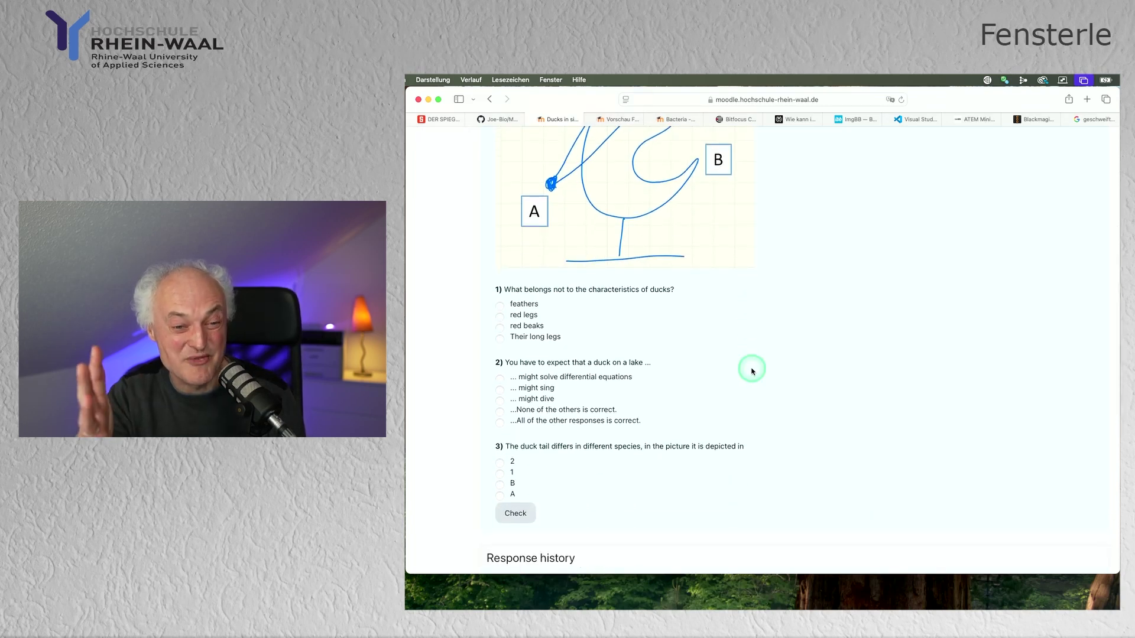